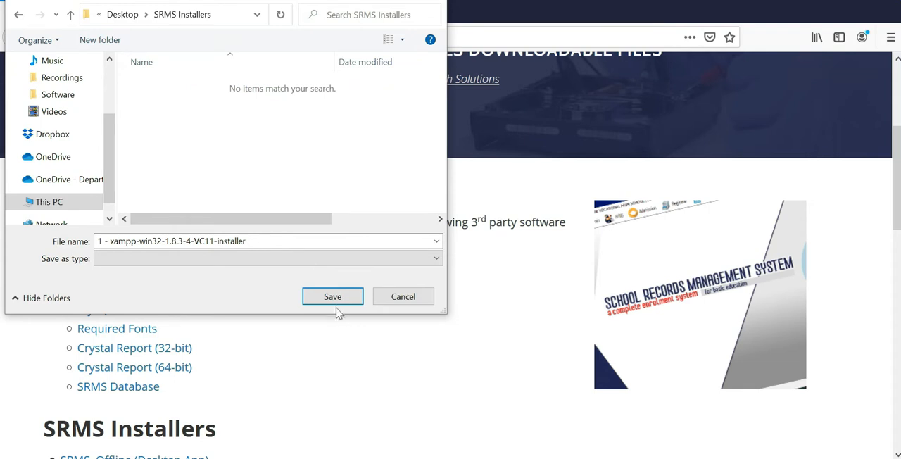
Step: Save the XAMPP installer and the MySQL Connector package in the SRMS Installers folder, and check the download progress
click(336, 301)
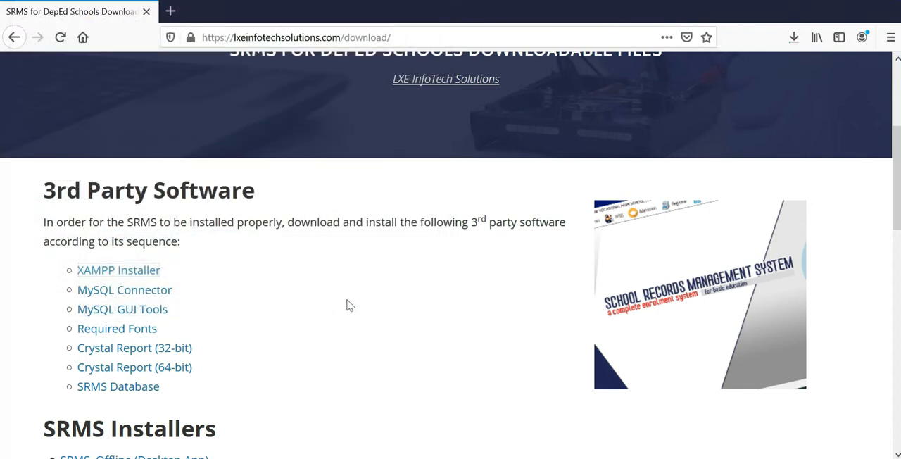
click(153, 295)
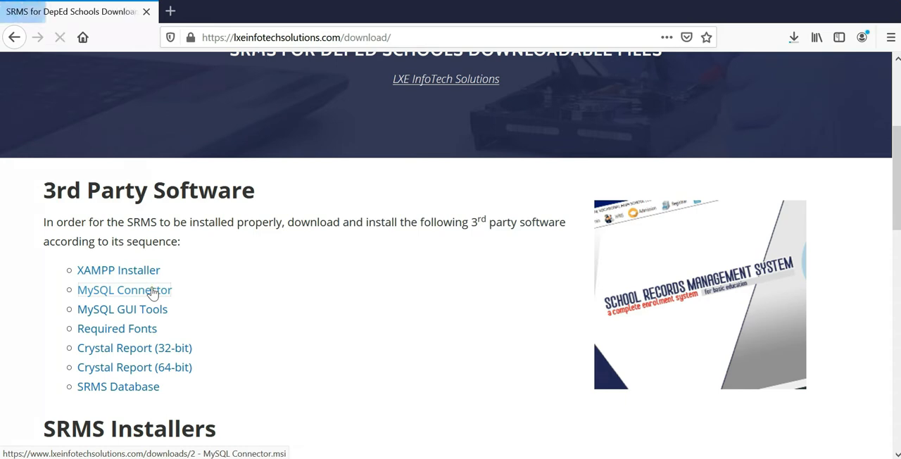
click(508, 221)
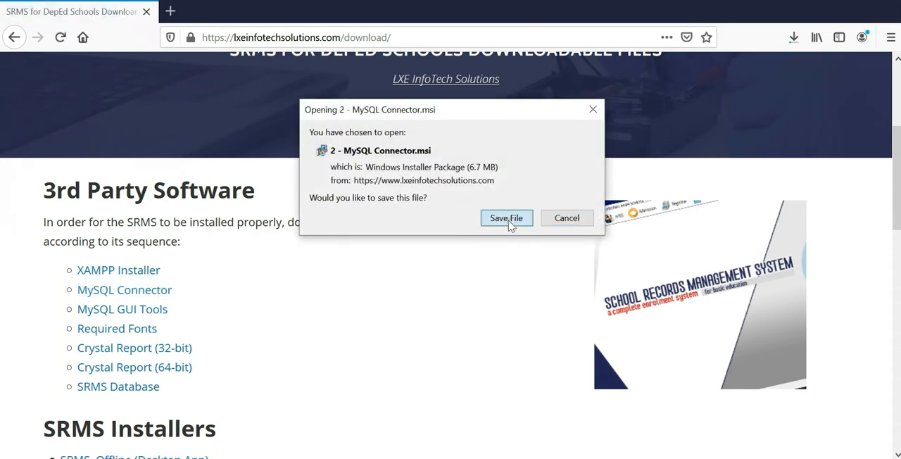
click(349, 297)
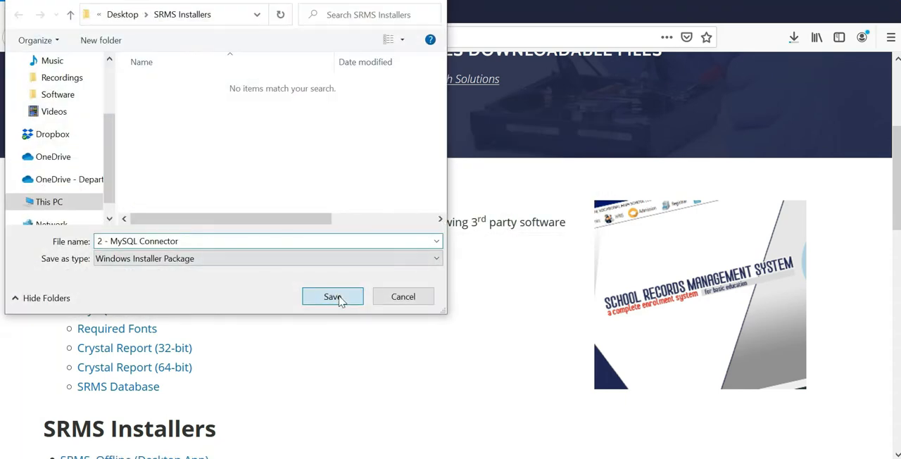
click(794, 37)
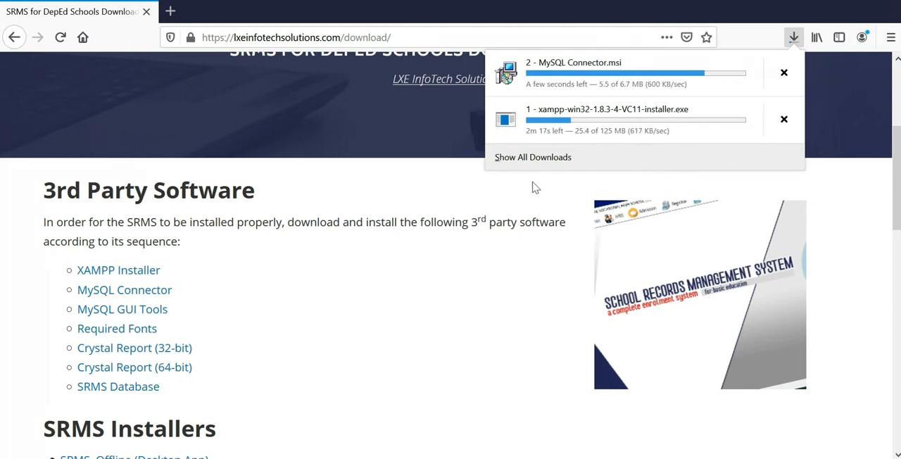
Step: Download the MySQL GUI Tools package and the Required Fonts archive into the SRMS Installers folder
click(103, 312)
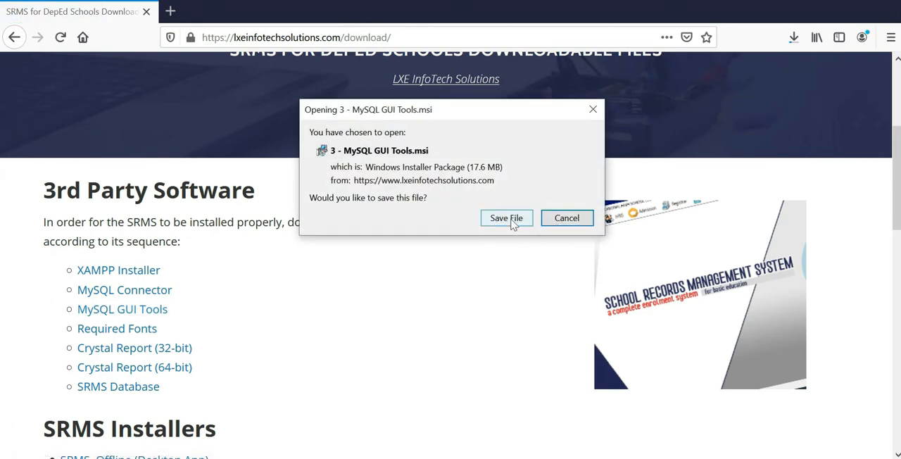
click(510, 221)
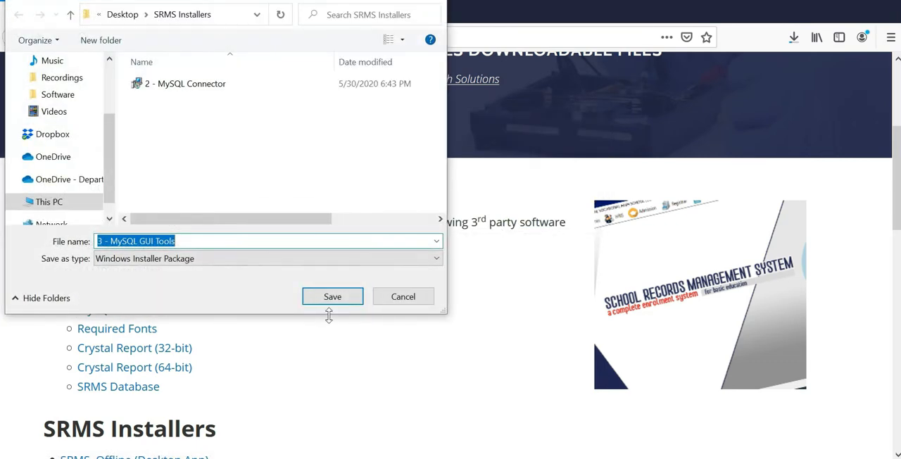
click(341, 302)
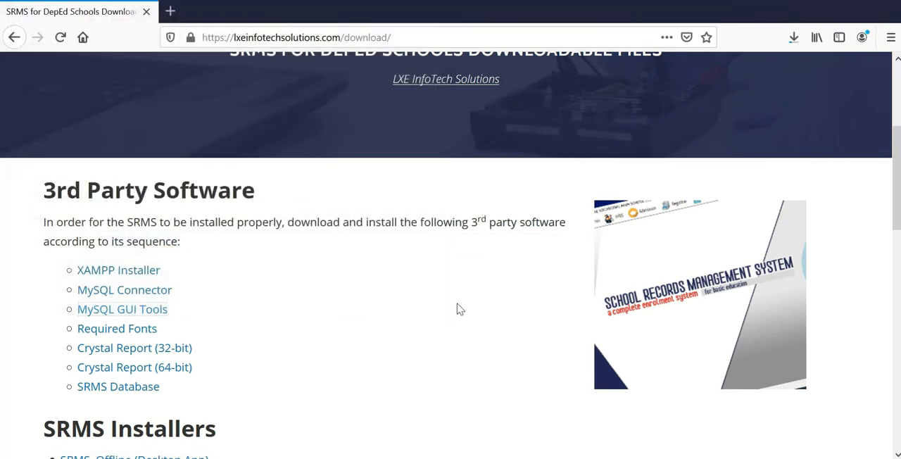
click(130, 331)
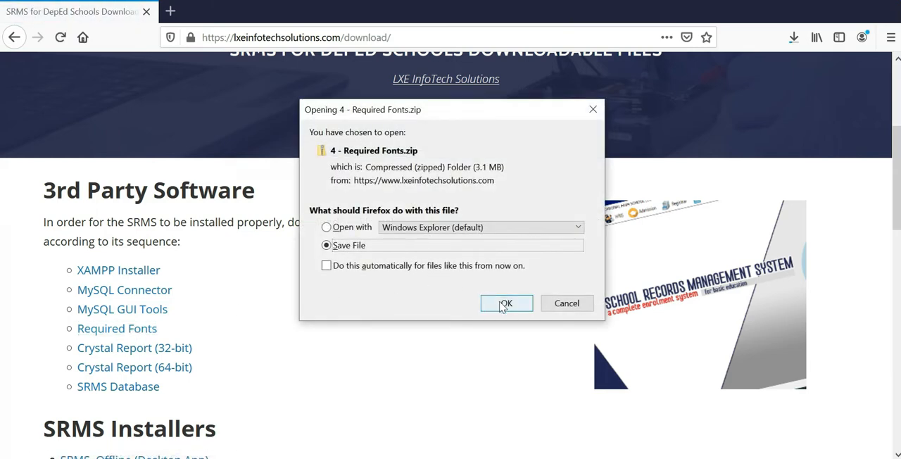
click(506, 304)
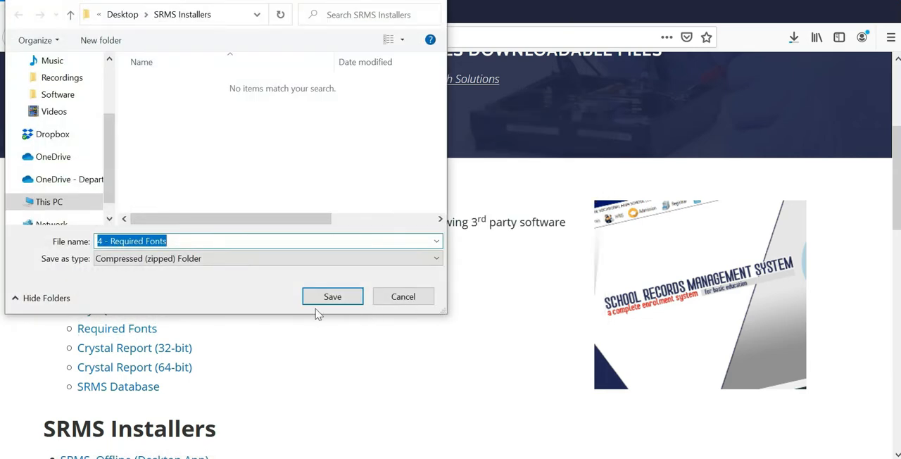
click(343, 297)
Step: Download the 32-bit Crystal Report package into the SRMS Installers folder and check the download progress
scroll(342, 302, down, 1)
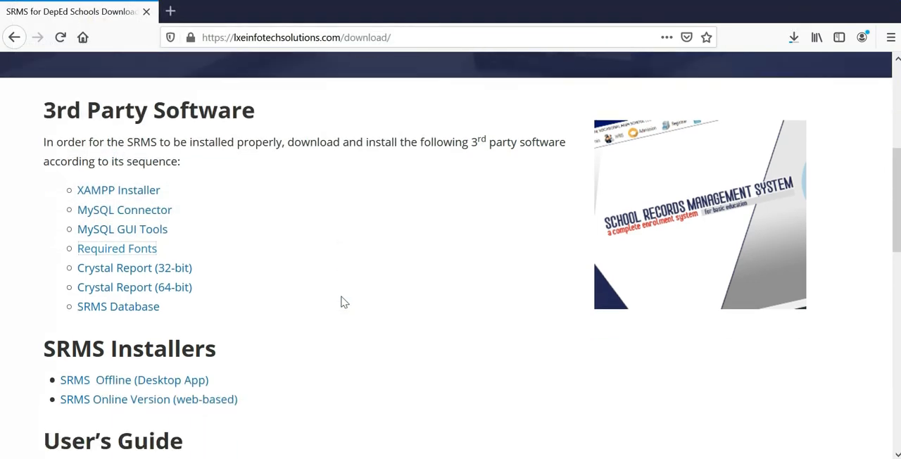
scroll(330, 300, down, 1)
scroll(310, 297, up, 1)
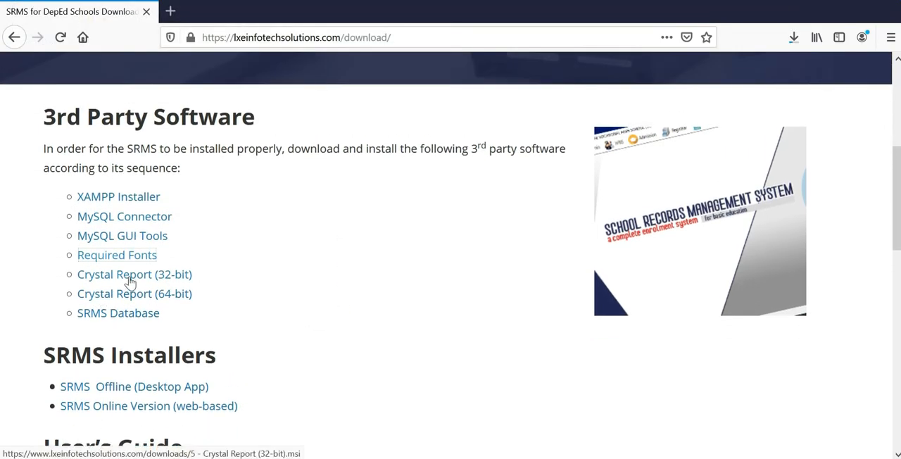
click(132, 280)
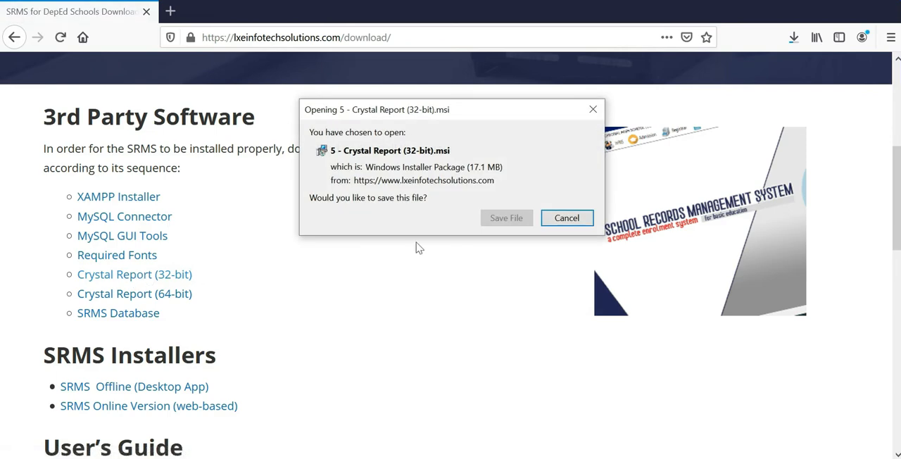
click(495, 218)
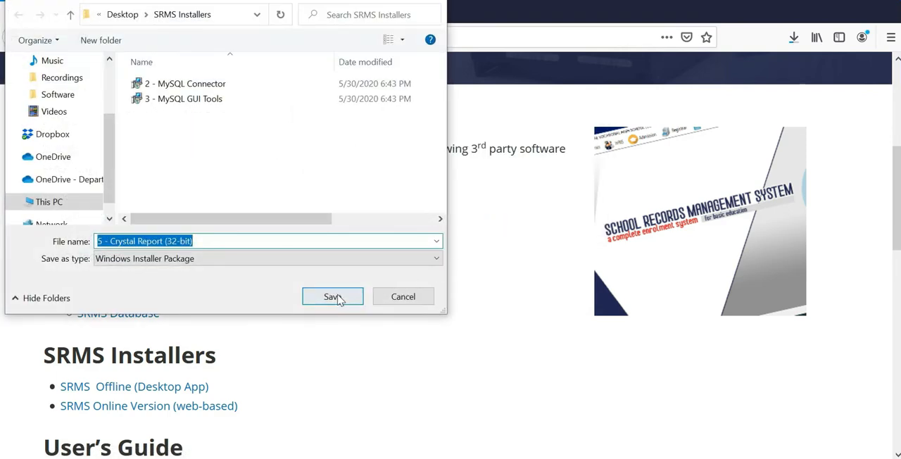
click(336, 296)
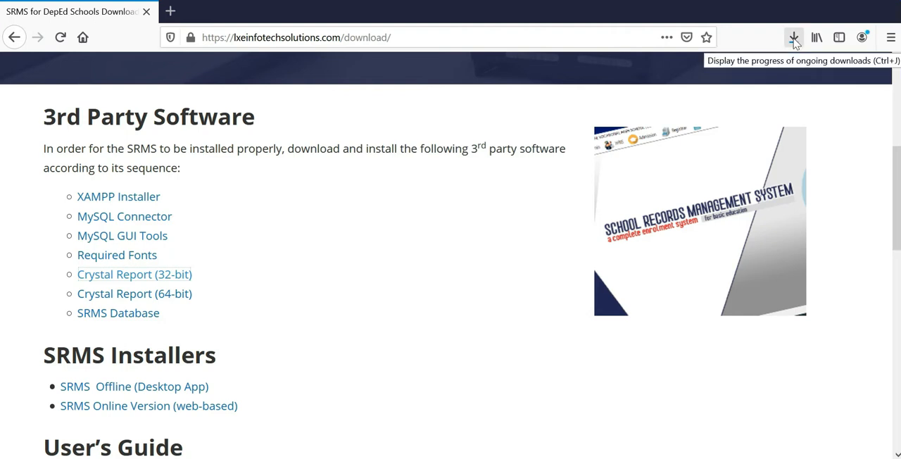
click(795, 39)
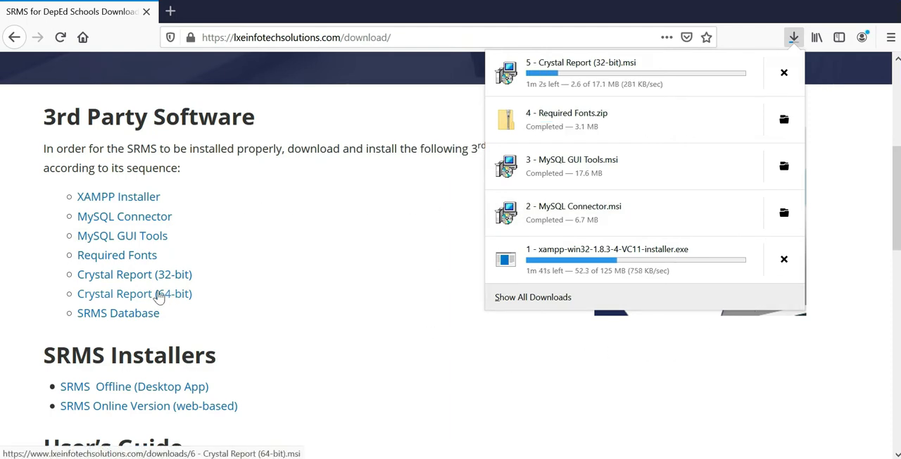
Step: Download the 64-bit Crystal Report package into the SRMS Installers folder
click(157, 299)
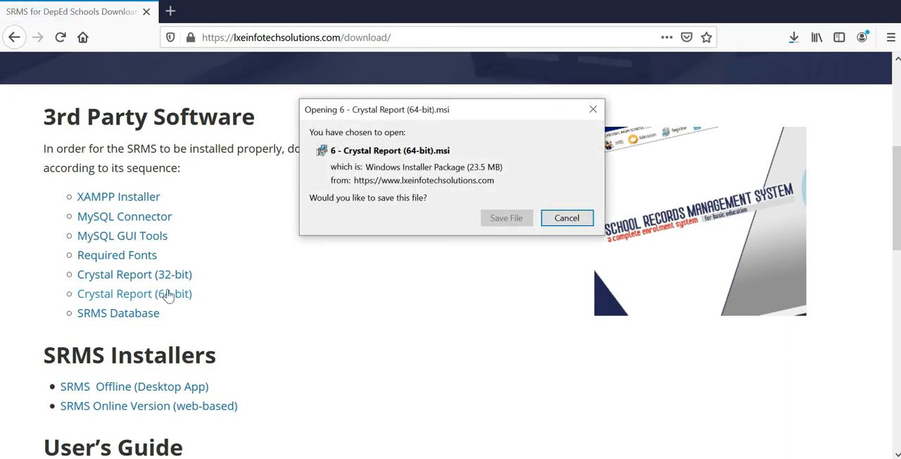
click(517, 221)
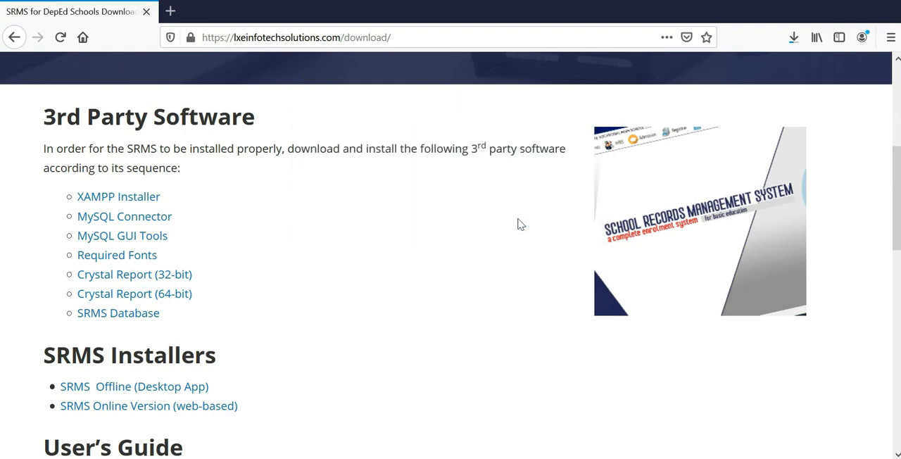
click(348, 297)
Step: Download the SRMS Database archive into the SRMS Installers folder and check the download progress
click(135, 316)
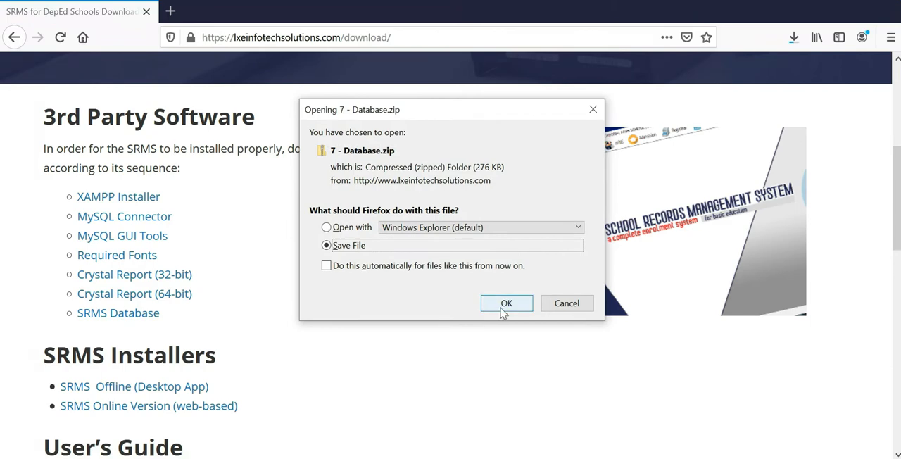
click(502, 308)
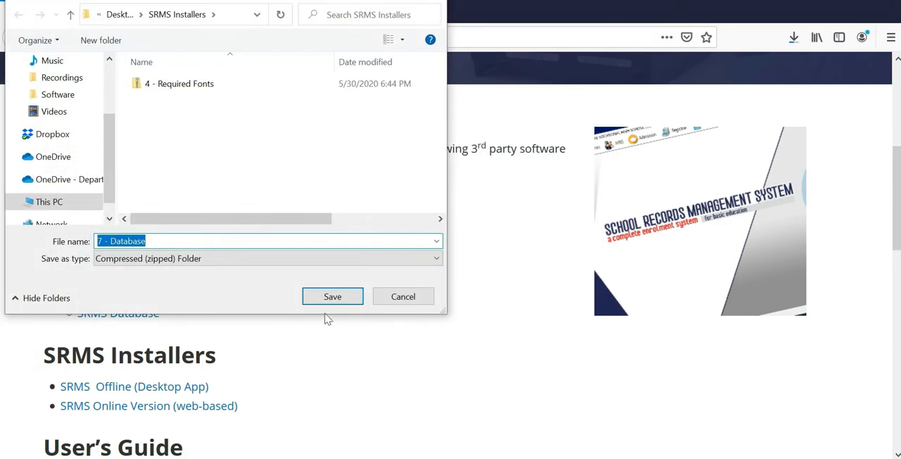
click(333, 302)
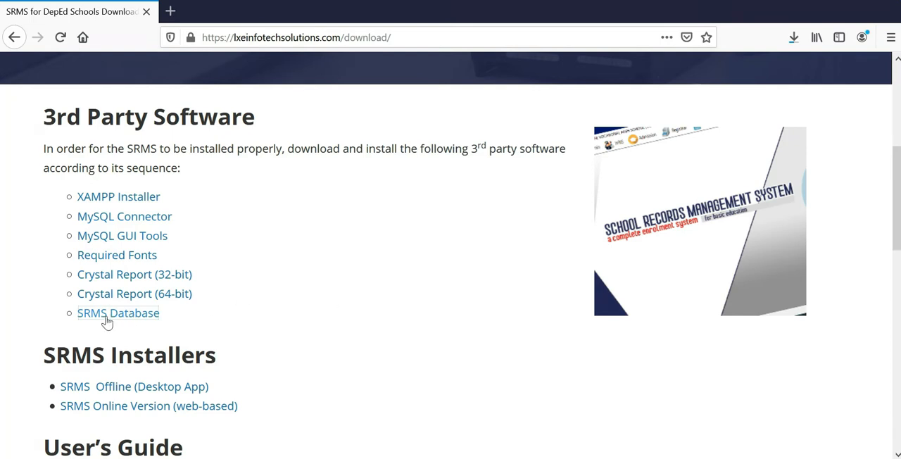
click(794, 37)
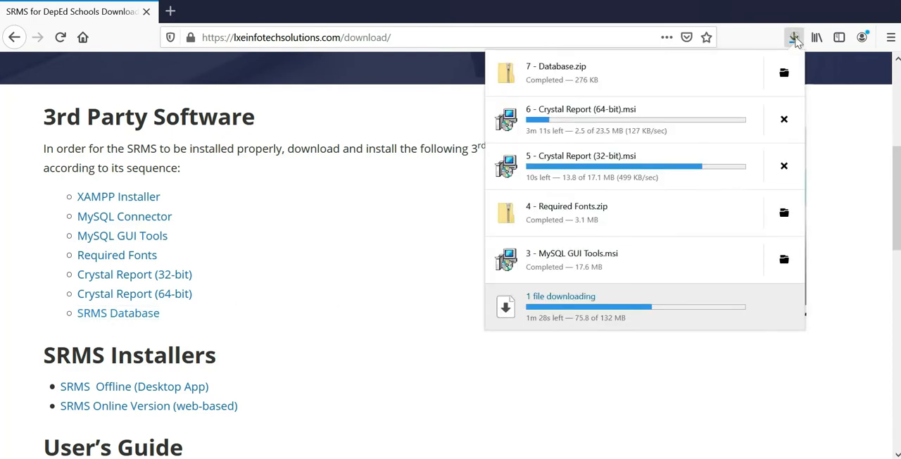
click(794, 38)
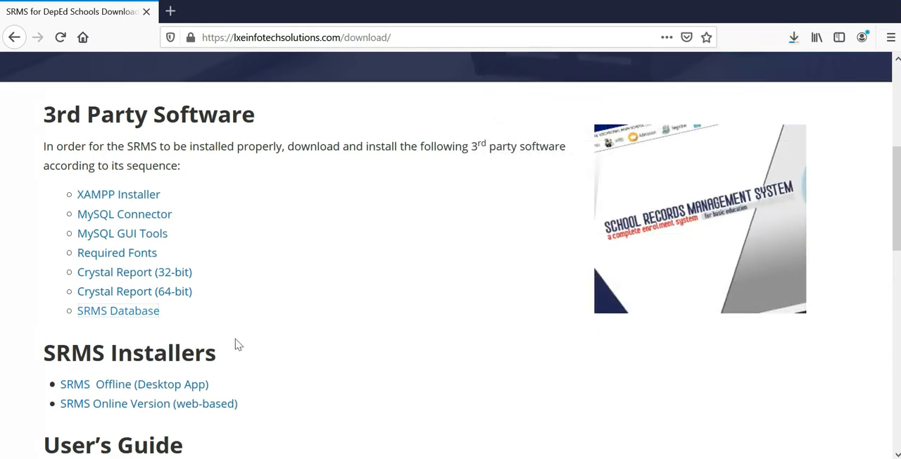
Step: Download the SRMS Offline (Desktop App) installer into the SRMS Installers folder and check the list of downloads
scroll(211, 338, down, 2)
click(148, 321)
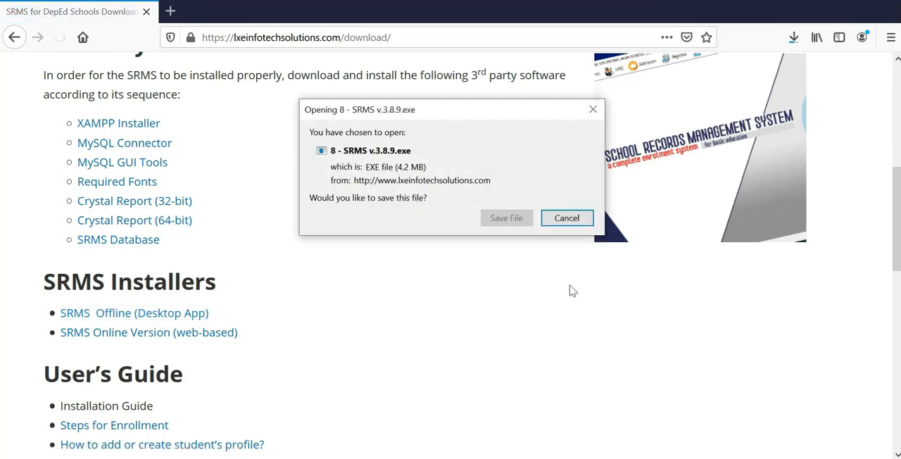
click(497, 219)
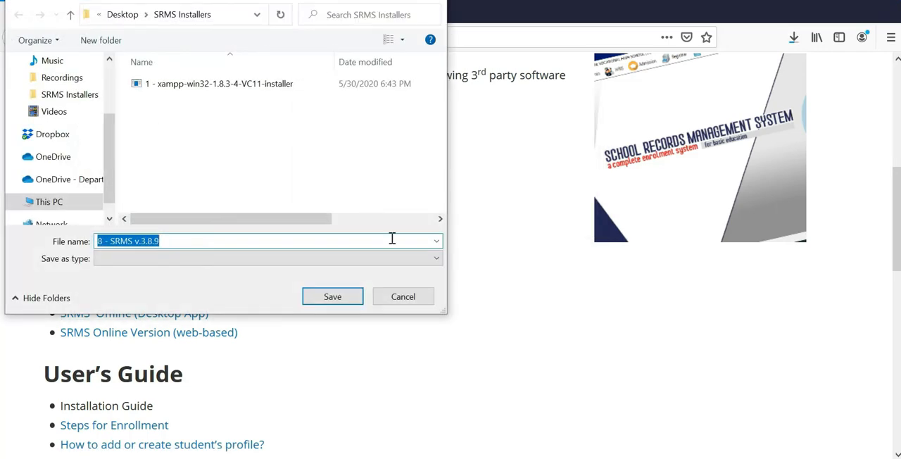
click(332, 294)
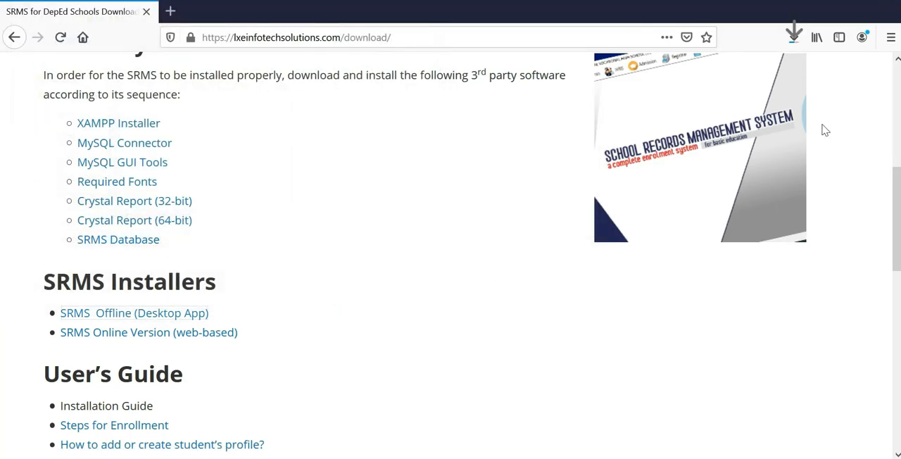
click(794, 38)
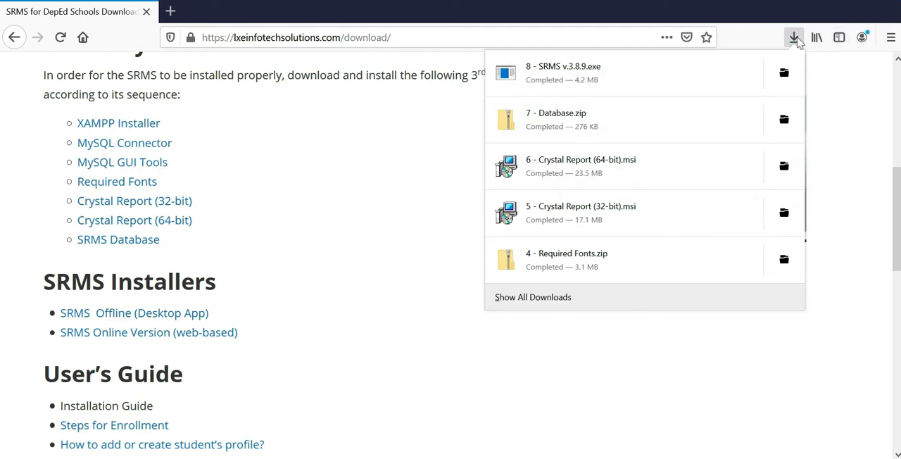
click(794, 39)
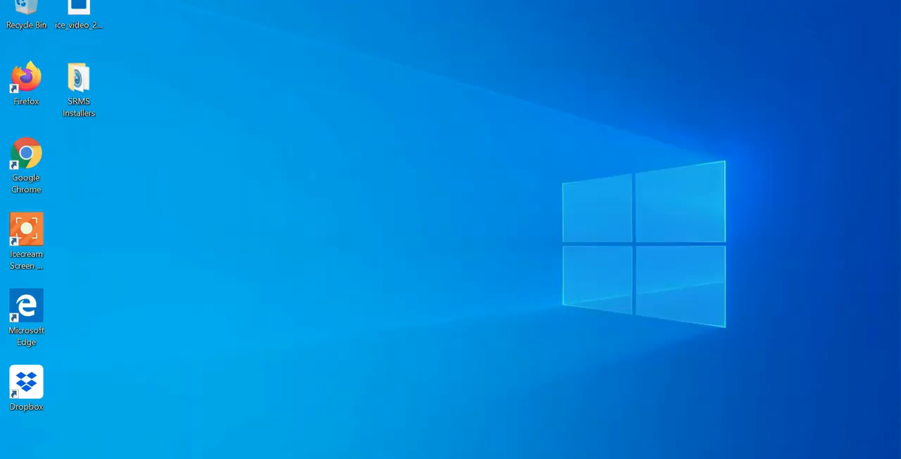
Step: Open the SRMS Installers folder on the desktop and start the XAMPP setup, continuing past the antivirus question
double_click(83, 102)
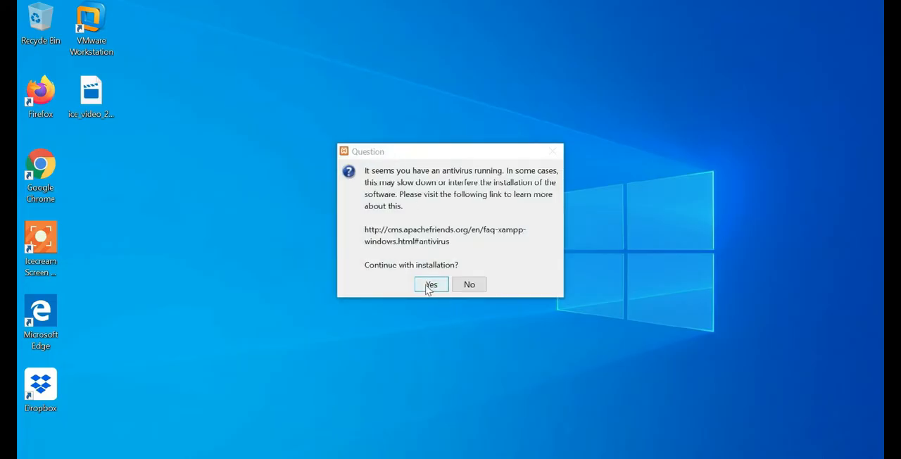
click(430, 286)
click(451, 268)
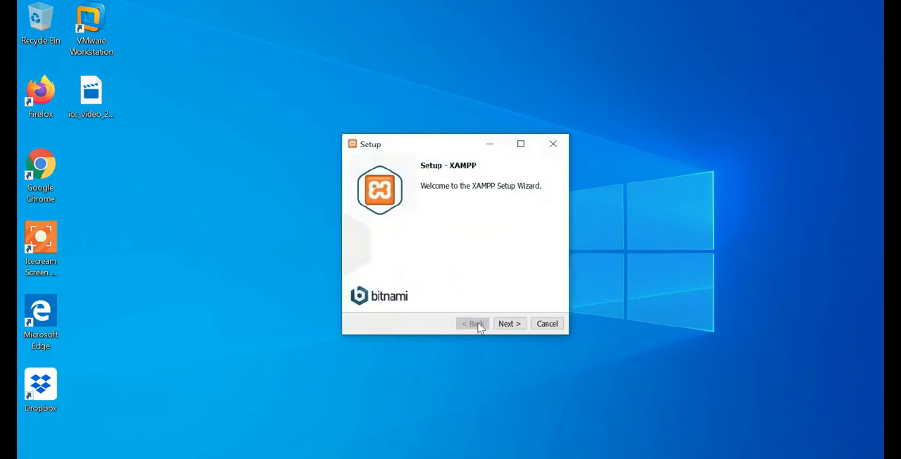
Step: Install XAMPP with the default components in C:\xampp, dismiss the browser choice, and finish setup with the Control Panel set to start
click(509, 324)
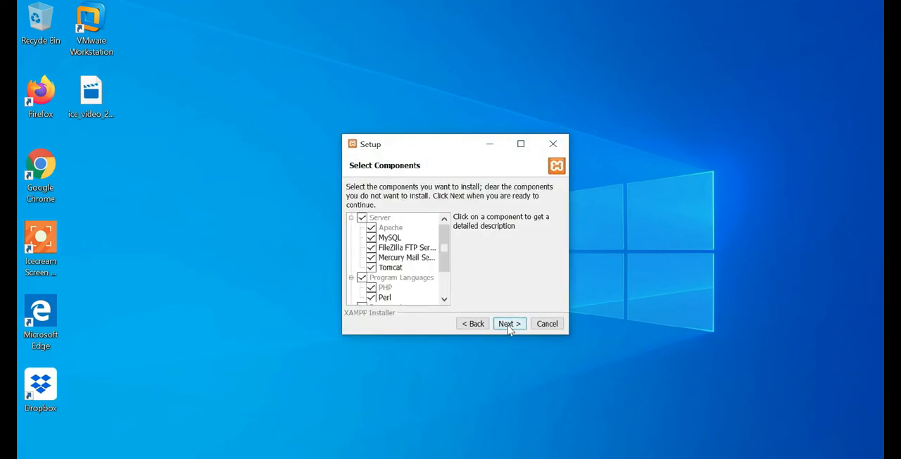
click(510, 324)
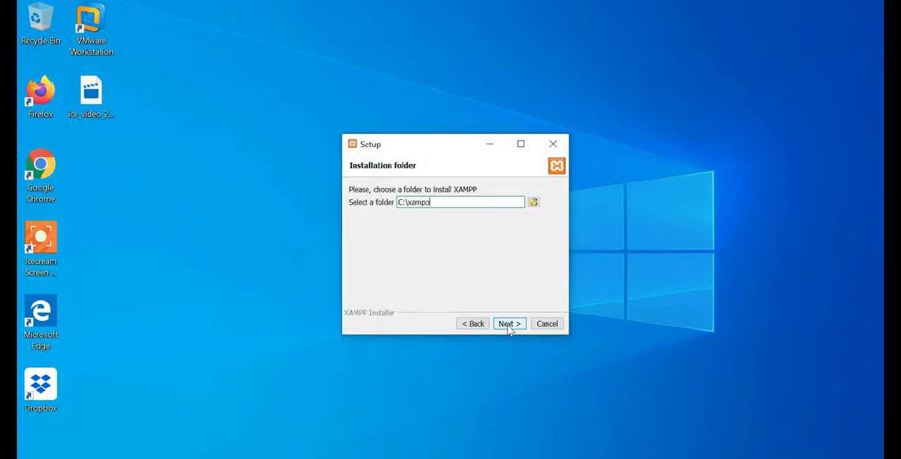
click(509, 326)
click(509, 327)
click(510, 326)
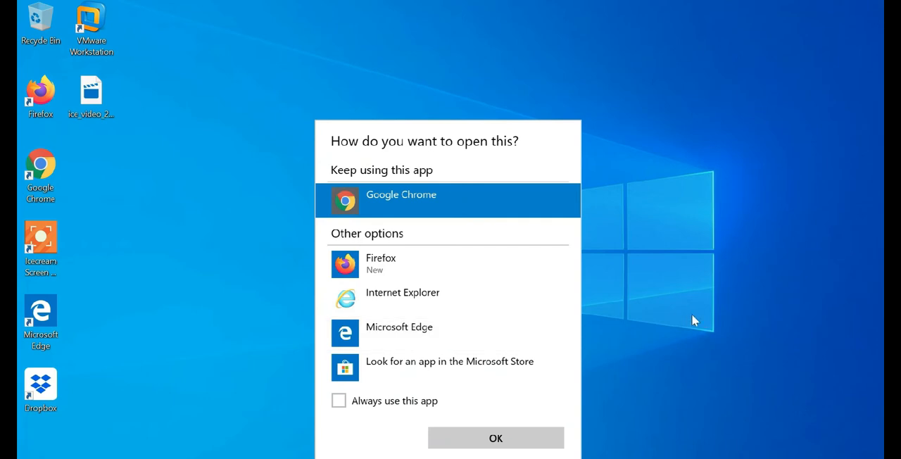
click(687, 316)
click(511, 324)
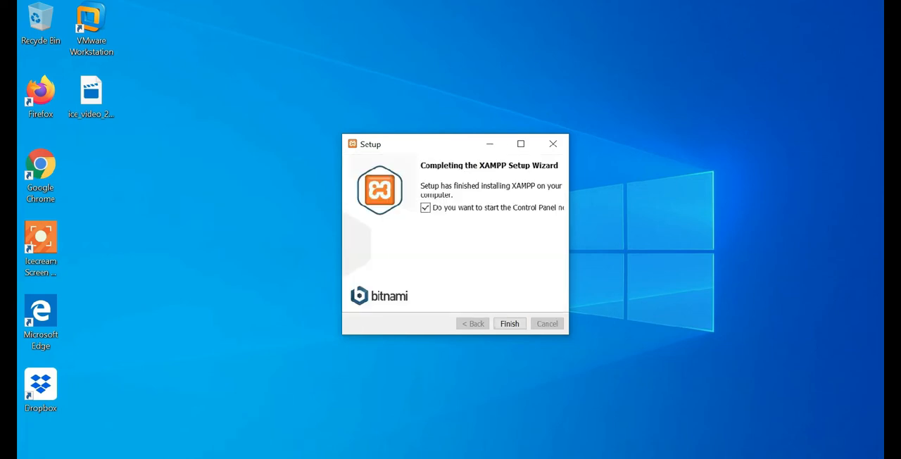
click(517, 323)
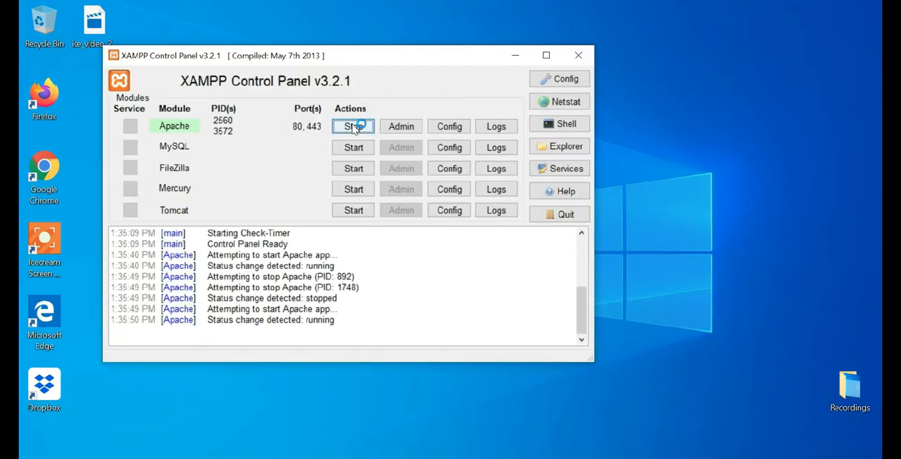
Step: Start the Apache and MySQL modules in the XAMPP Control Panel
click(354, 127)
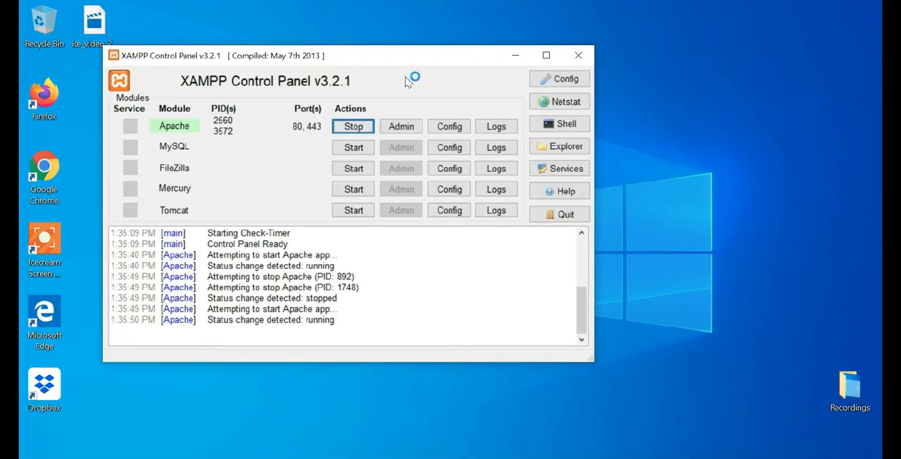
drag(412, 55, 383, 22)
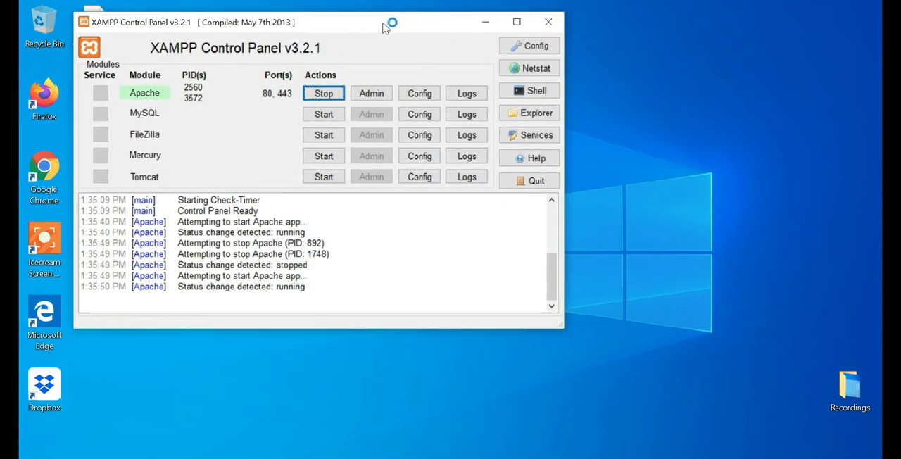
click(324, 117)
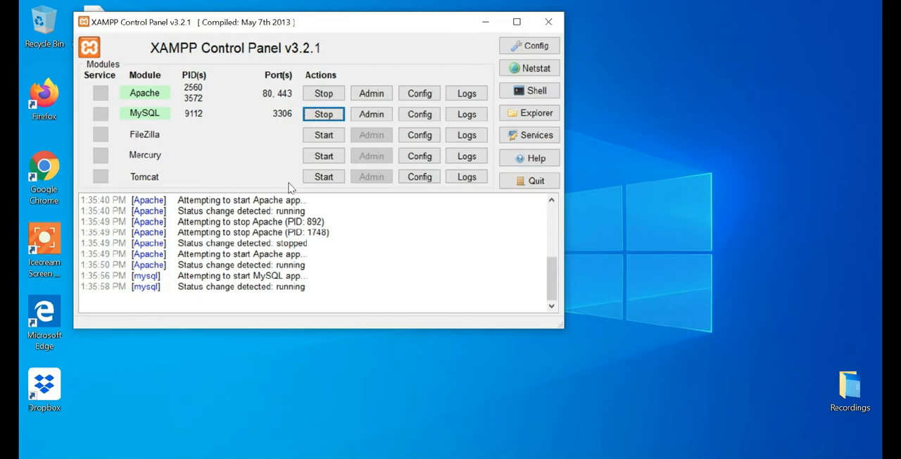
Step: Open File Explorer and browse to the folder C:\xampp\phpMyAdmin
key(super+e)
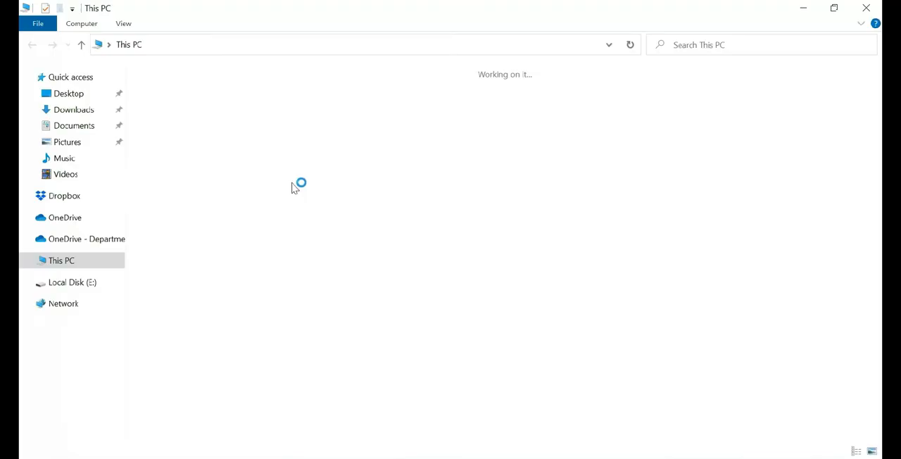
double_click(203, 198)
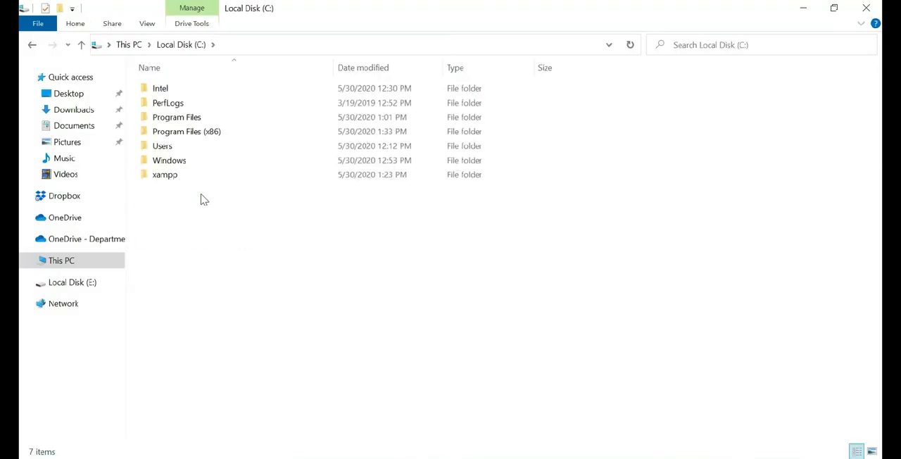
double_click(176, 177)
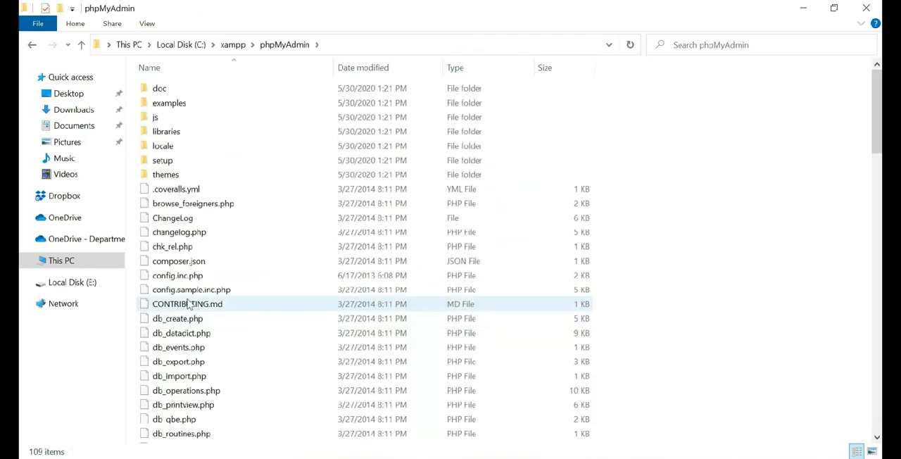
Step: Open config.inc.php with Notepad and make Notepad the app always used for .php files
click(188, 278)
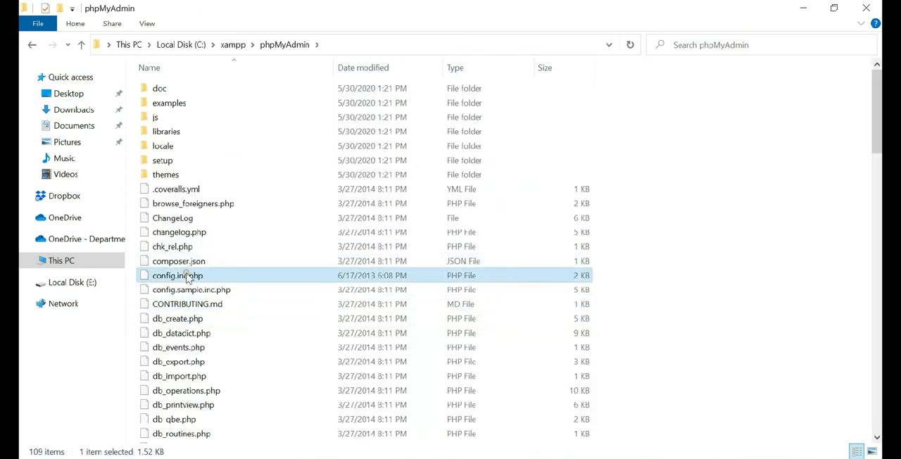
right_click(188, 278)
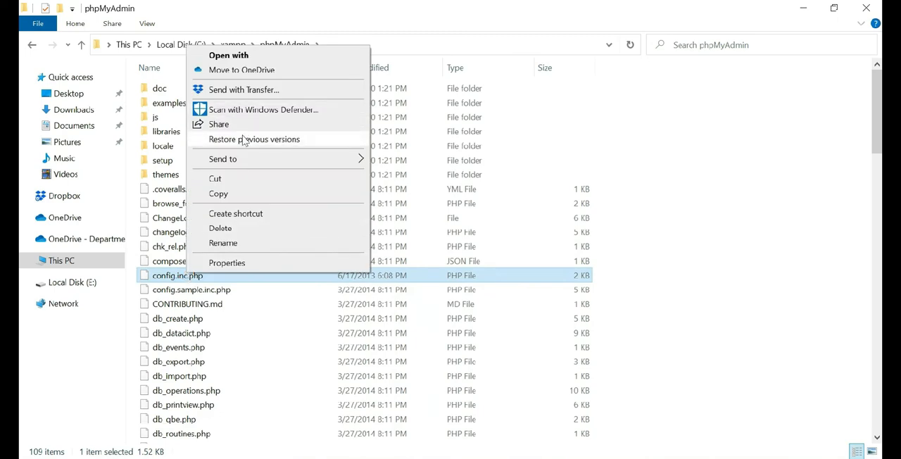
click(246, 55)
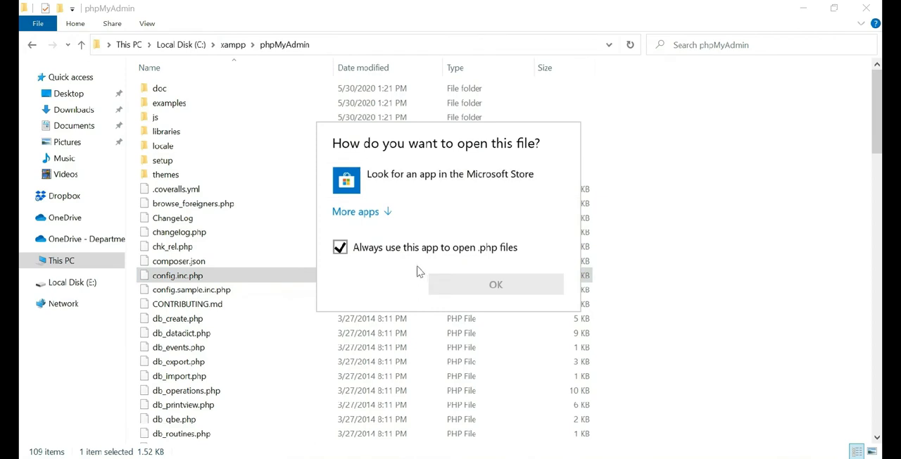
click(340, 250)
click(360, 212)
scroll(390, 251, down, 1)
click(390, 252)
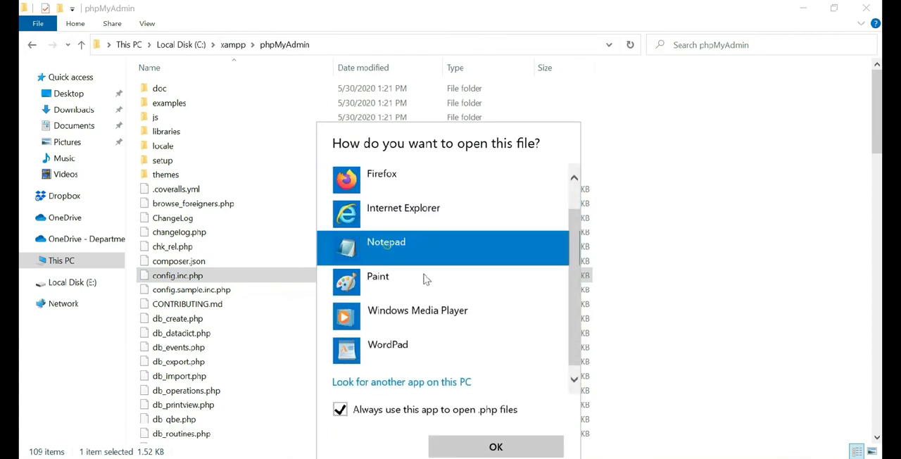
click(493, 446)
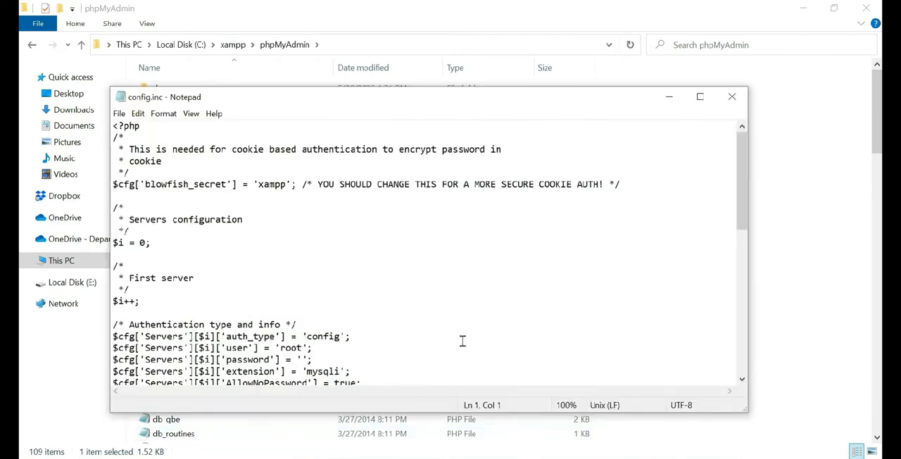
Step: Change the auth_type value from 'config' to 'cookie' in config.inc.php, save the file, and close Notepad and the phpMyAdmin folder
scroll(463, 343, down, 2)
double_click(329, 268)
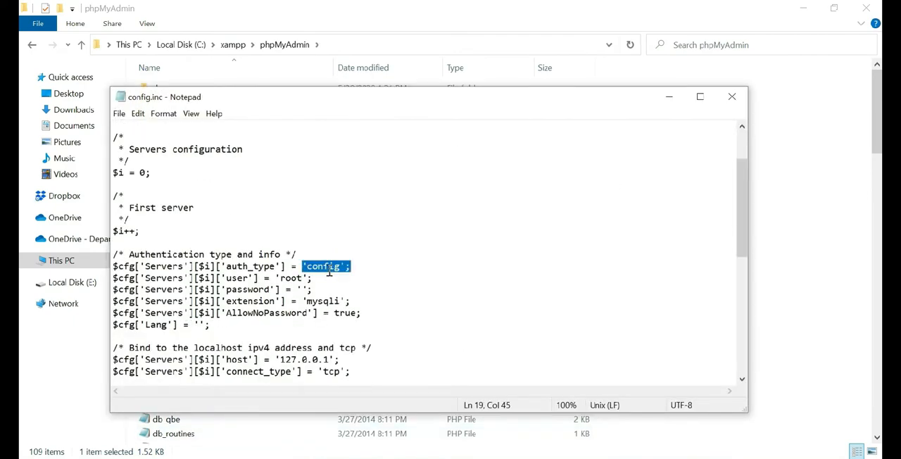
key(Left)
key(shift+Left)
key(shift+Left)
key(shift+Left)
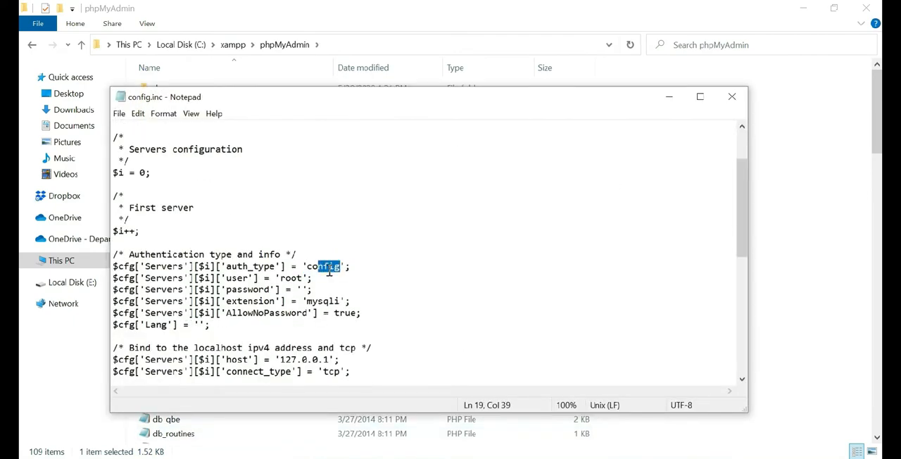
text(c)
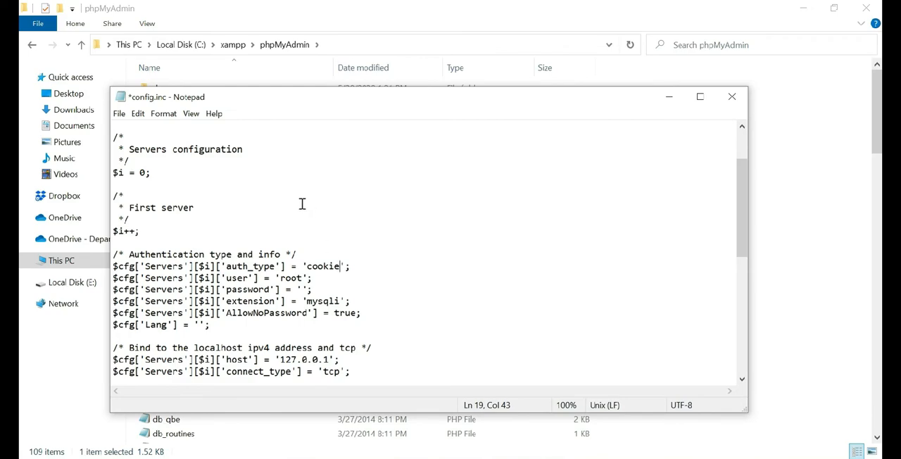
key(ctrl+s)
click(732, 98)
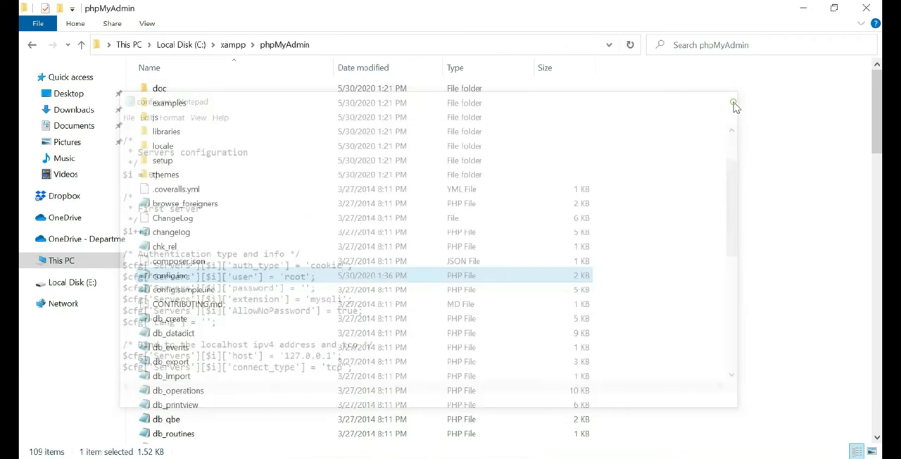
click(866, 8)
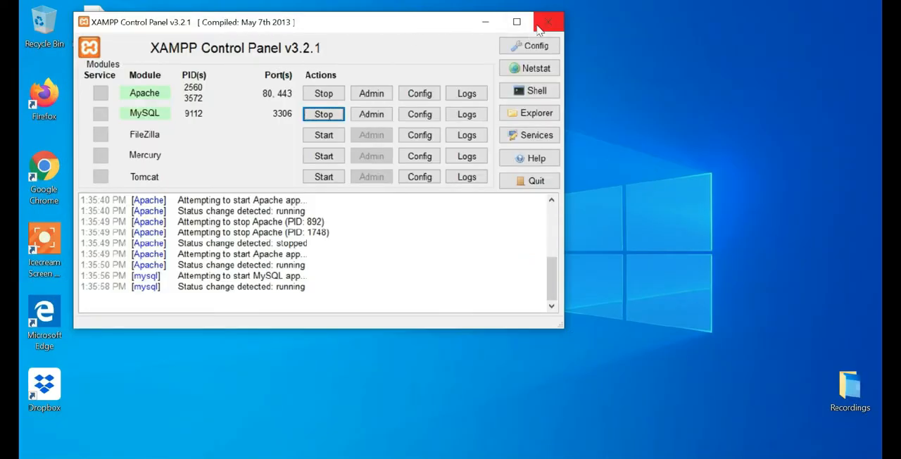
Step: Minimize the XAMPP Control Panel and open localhost in Firefox
click(485, 23)
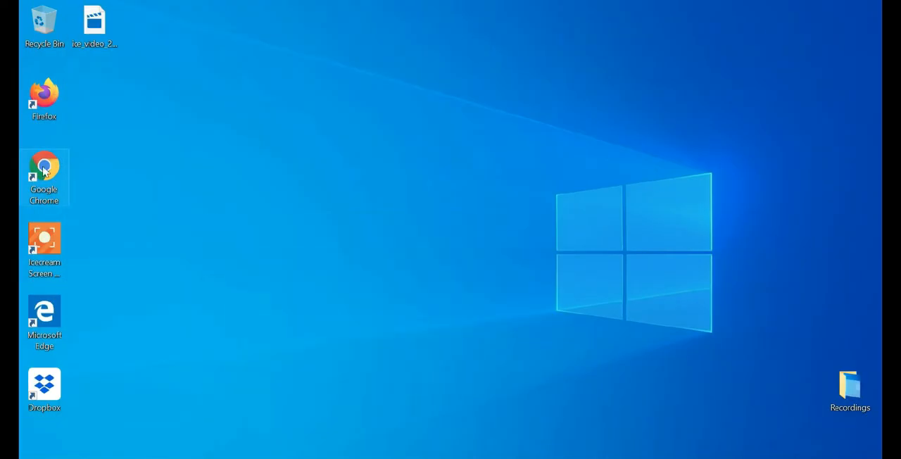
double_click(45, 100)
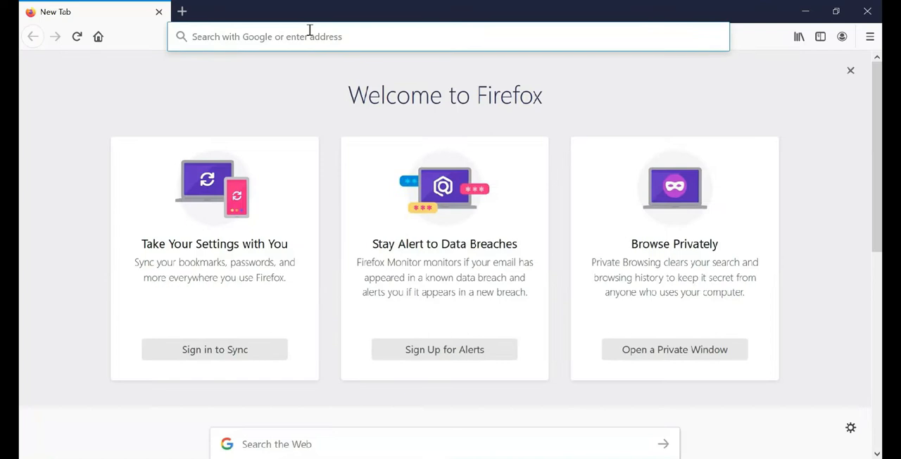
click(303, 40)
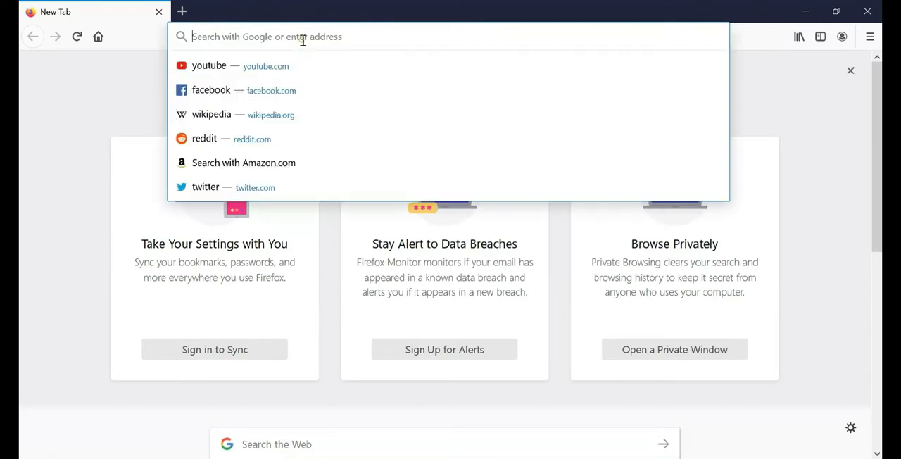
text(local)
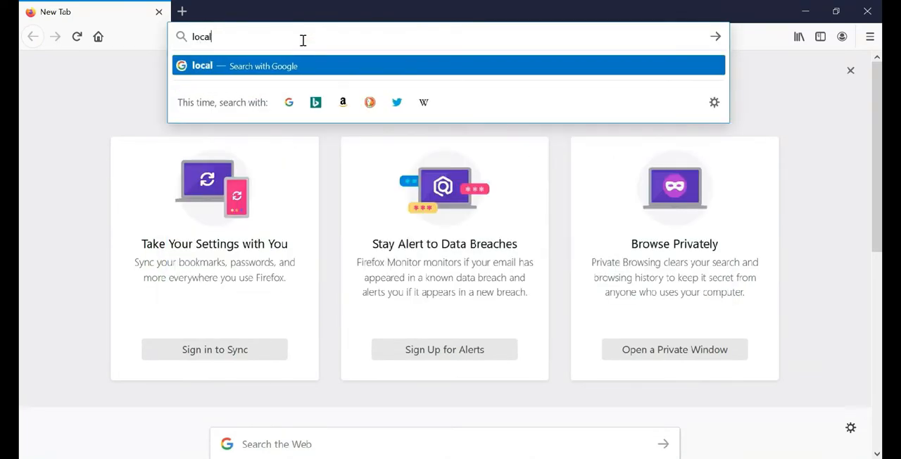
text(host)
key(Return)
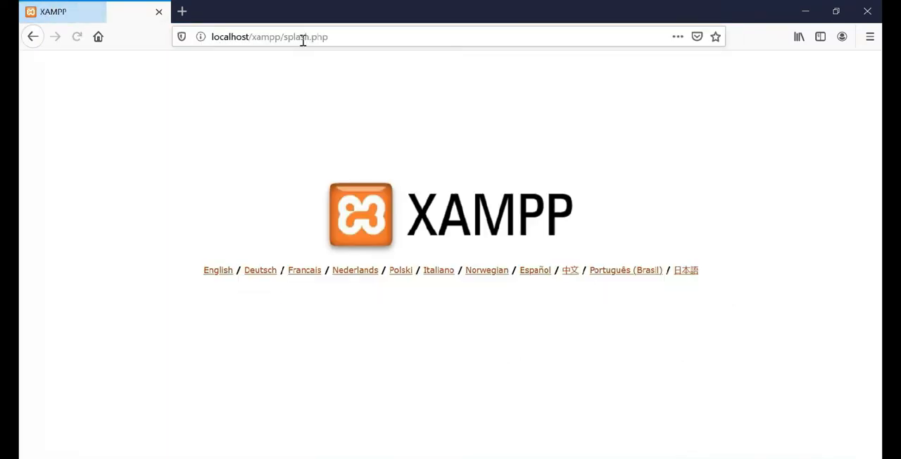
Step: Choose English on the XAMPP start page, then open phpMyAdmin and log in as root
click(229, 271)
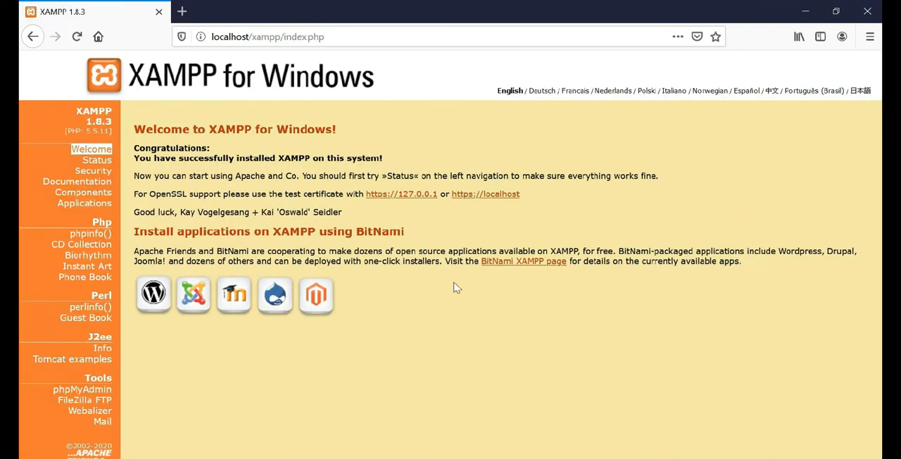
click(80, 391)
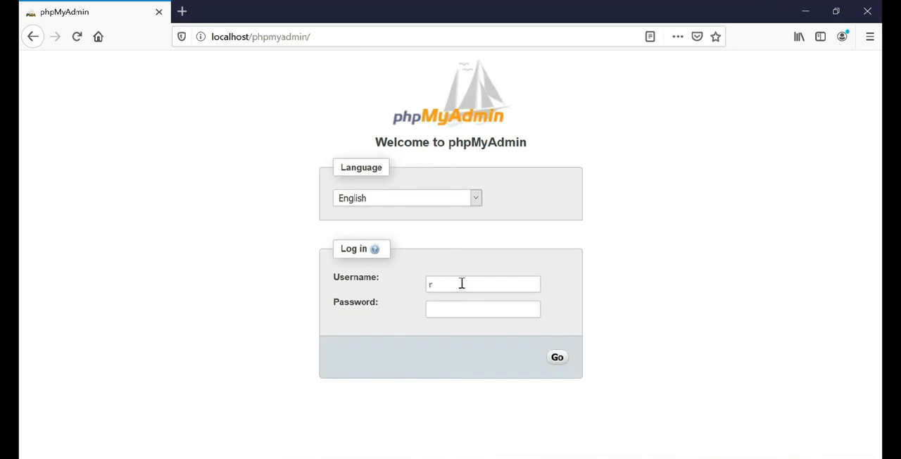
click(556, 359)
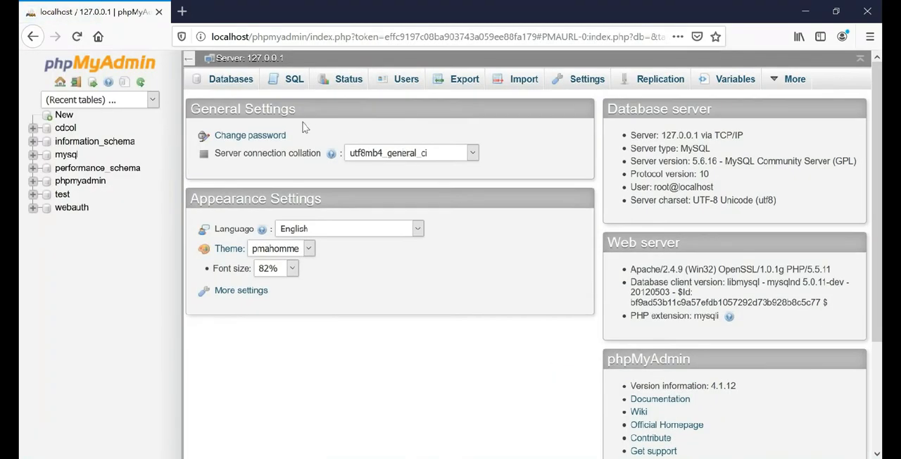
Step: Change the phpMyAdmin root account's password by entering and re-entering the new password, keeping MySQL 4.1+ hashing
click(257, 135)
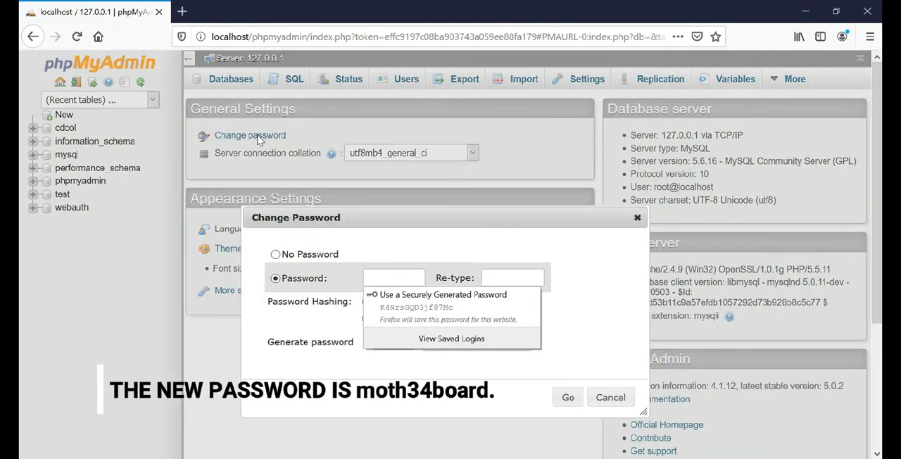
click(402, 277)
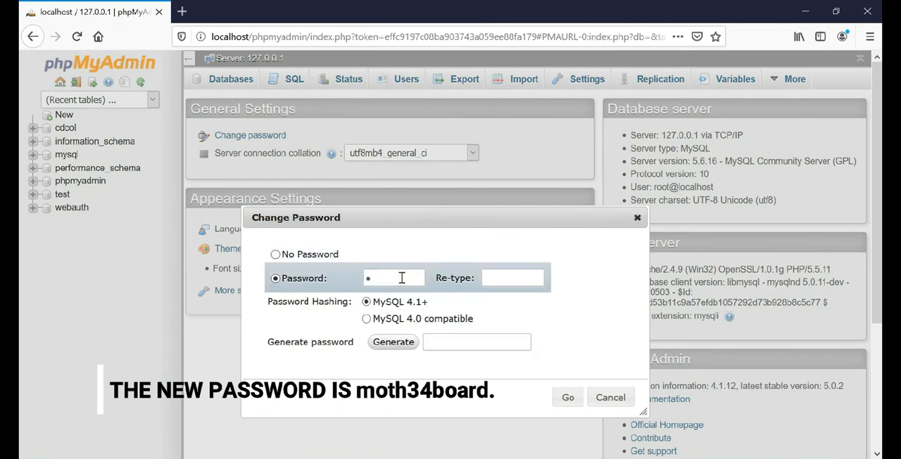
key(Tab)
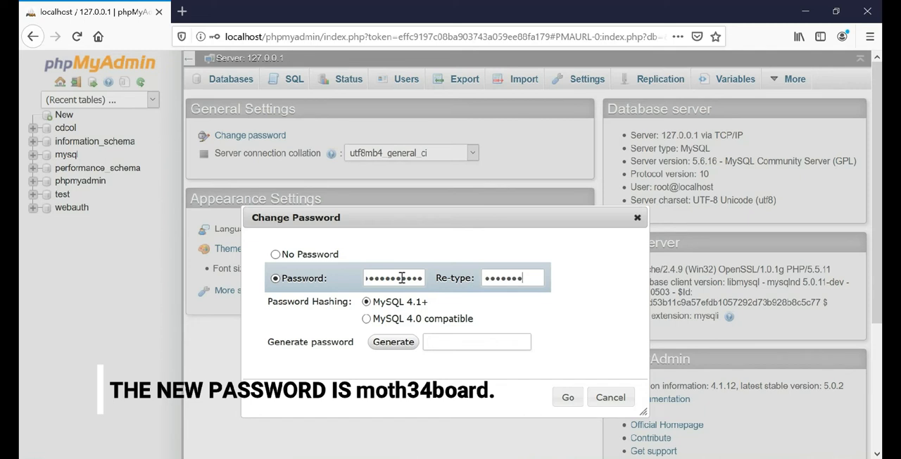
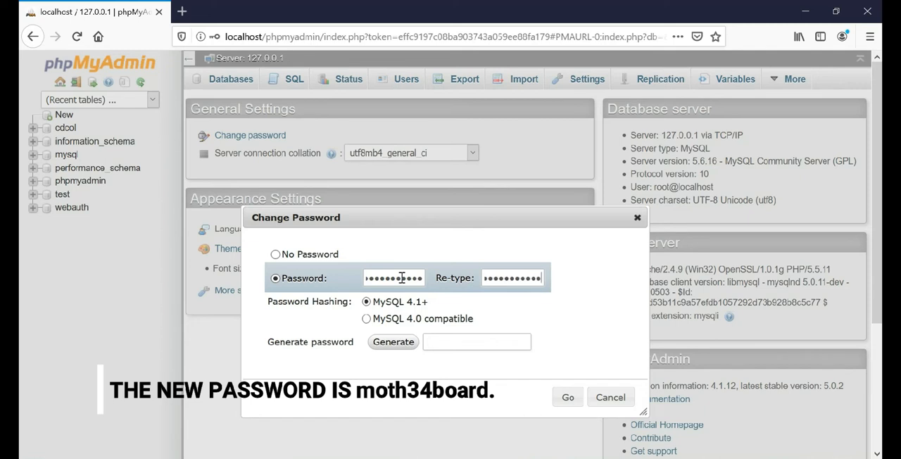
click(568, 399)
click(570, 399)
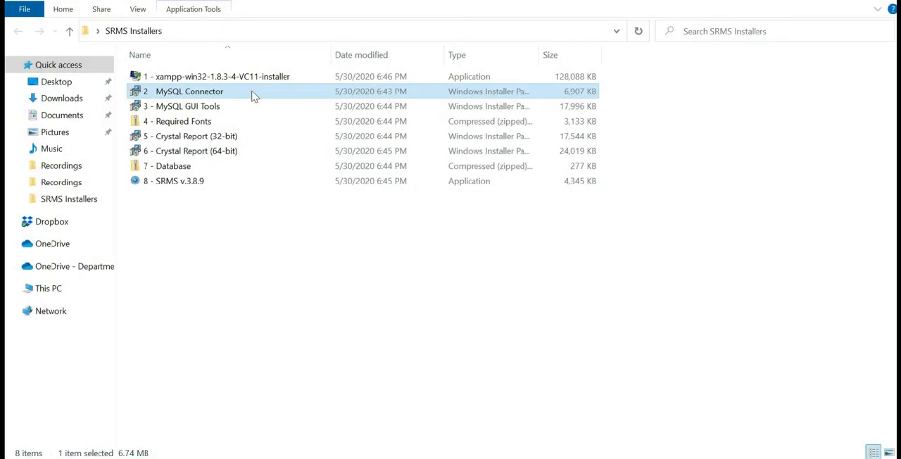
Step: Install MySQL Connector Net 6.2.2 from the SRMS Installers folder with the Complete setup type, finish the wizard, and dismiss the app choice
double_click(255, 96)
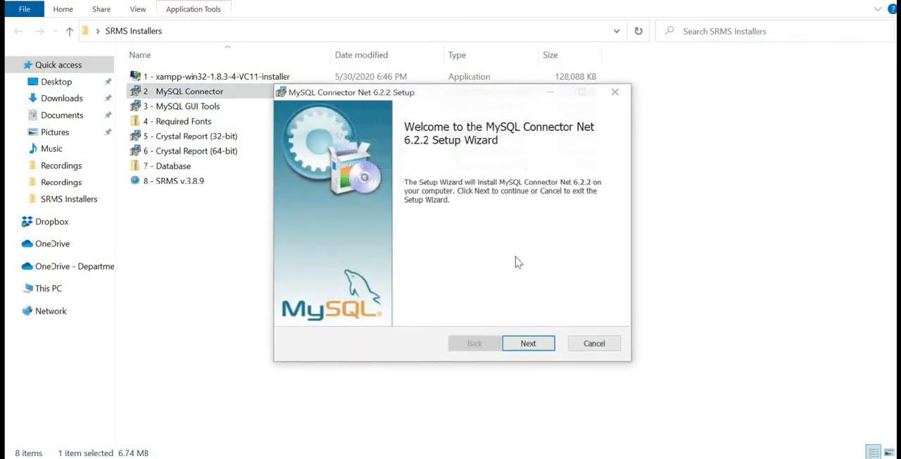
click(529, 345)
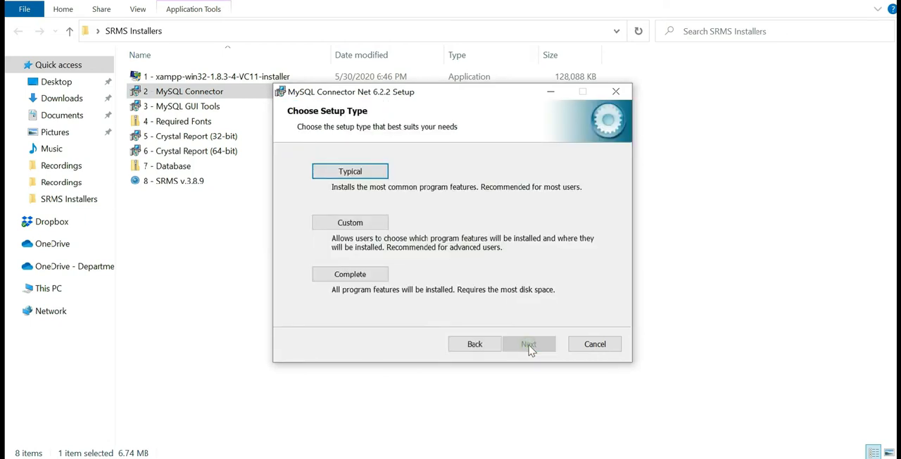
click(335, 279)
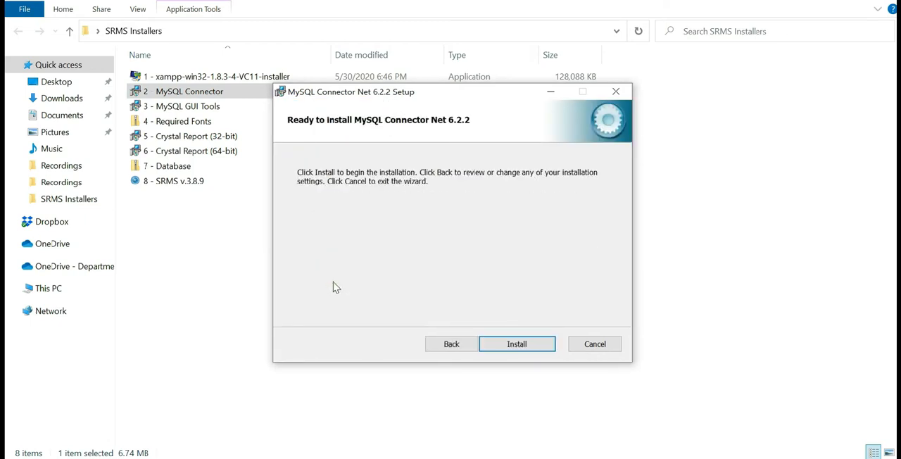
click(512, 344)
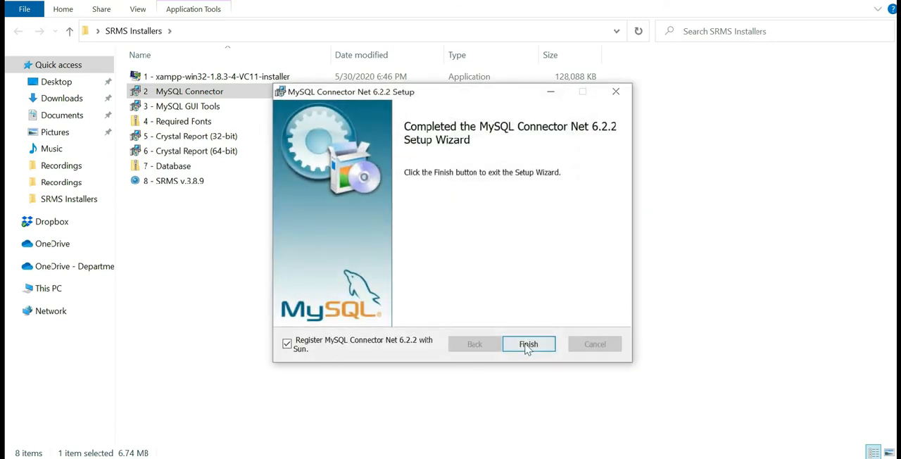
click(528, 344)
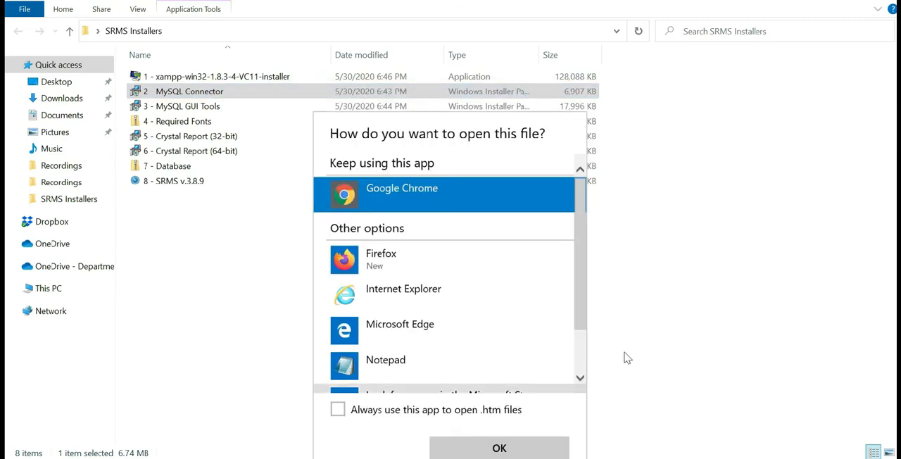
click(692, 278)
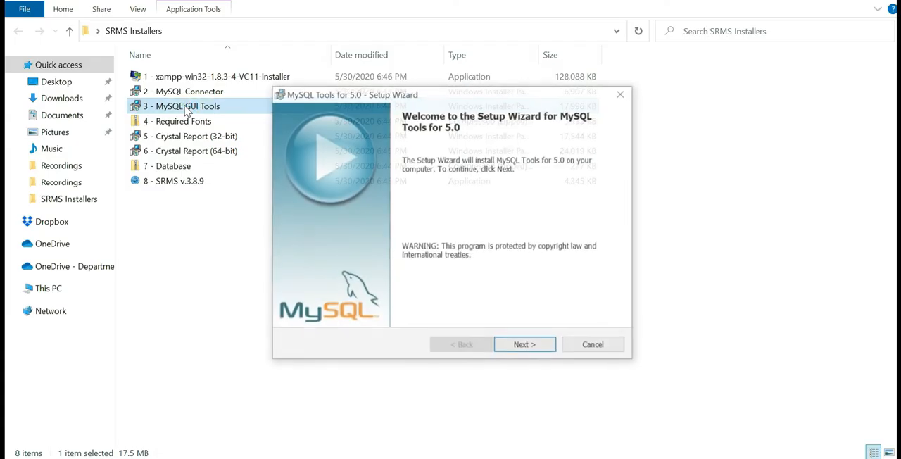
Step: Install MySQL Tools for 5.0, accepting the license agreement, keeping the default destination folder and Complete setup type, and finish the wizard
click(534, 352)
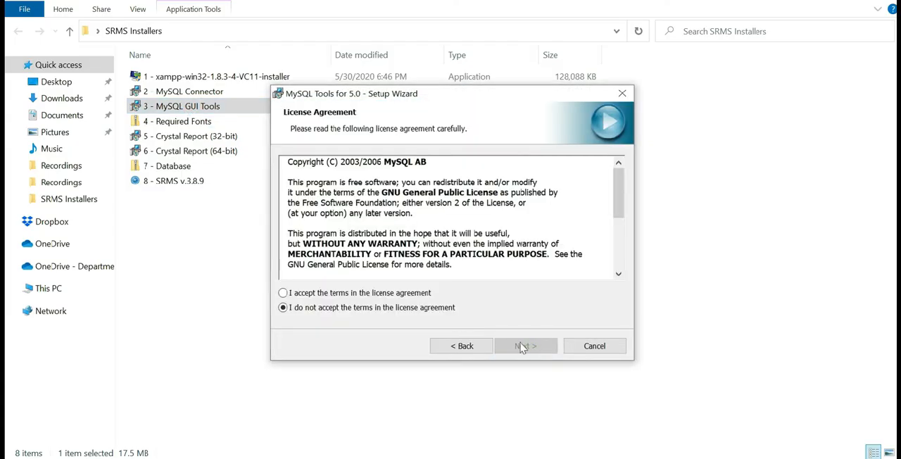
click(327, 294)
click(526, 346)
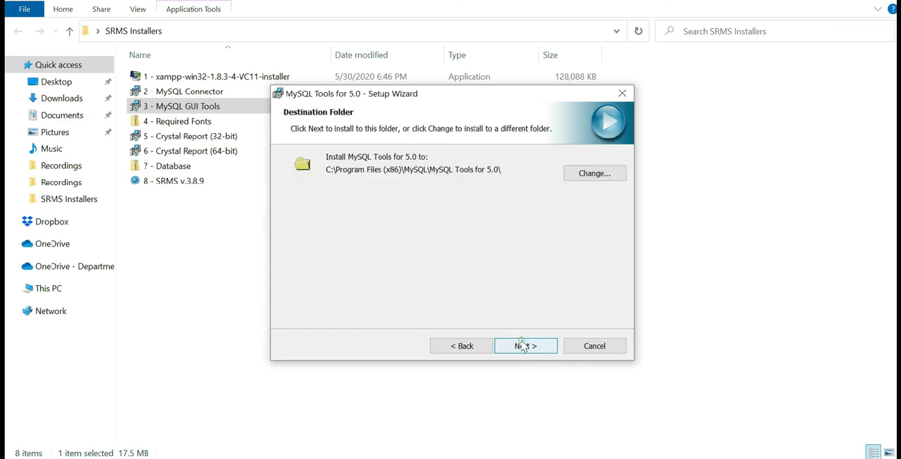
click(525, 346)
click(525, 346)
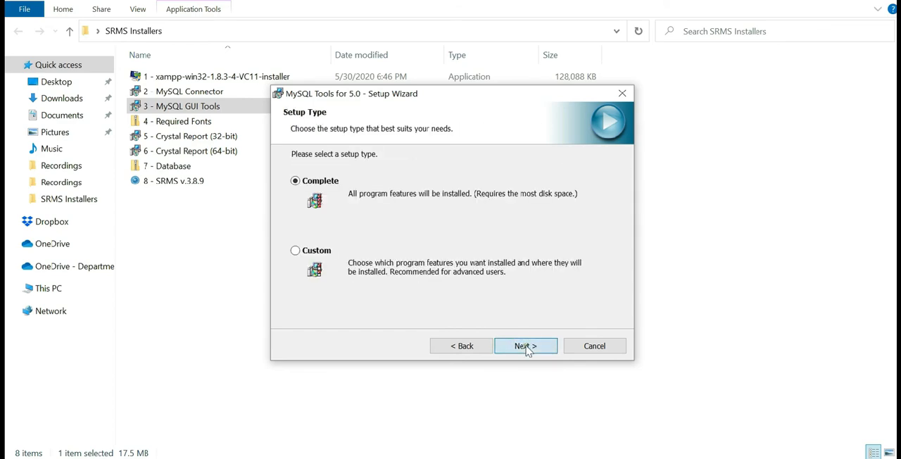
click(525, 346)
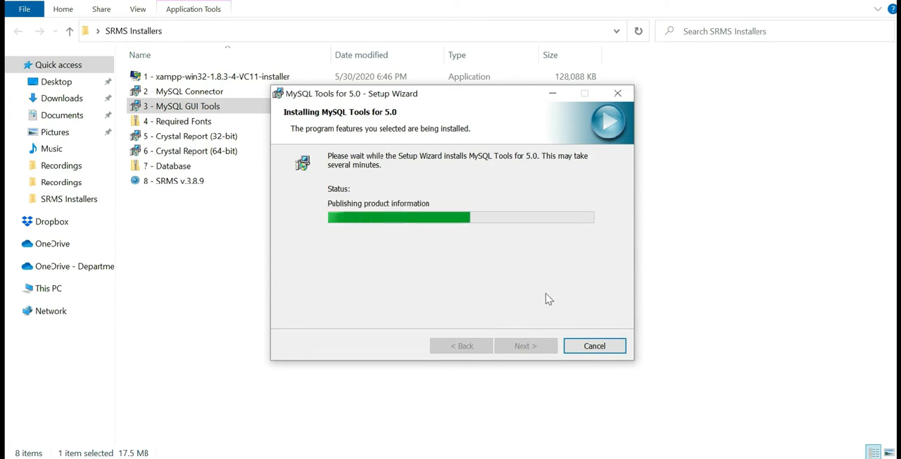
click(527, 343)
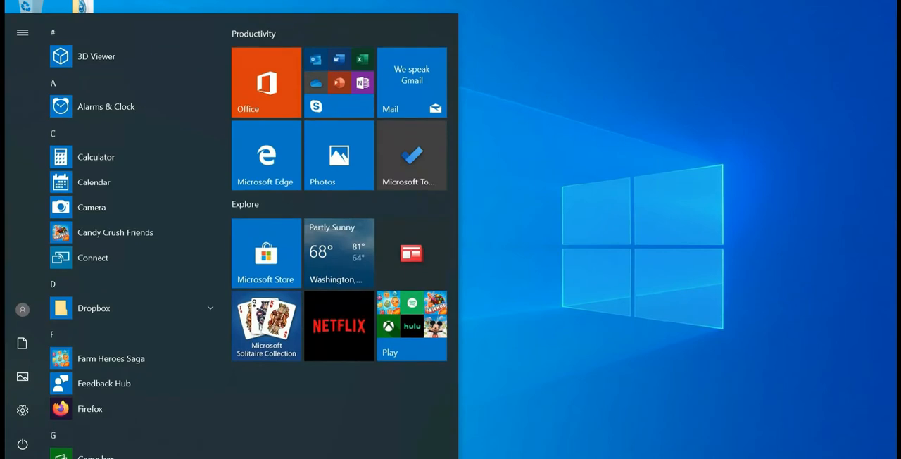
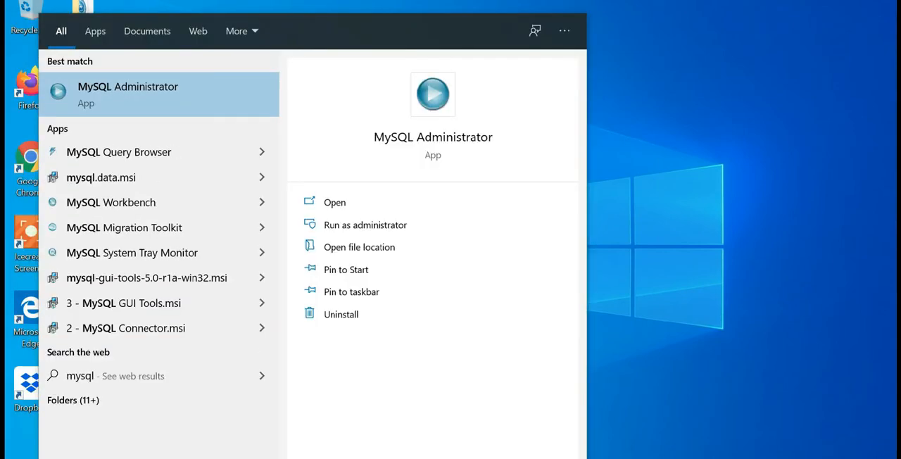
Step: Connect MySQL Administrator to localhost on port 3306 as root with the account password, and open its Restore section
click(203, 85)
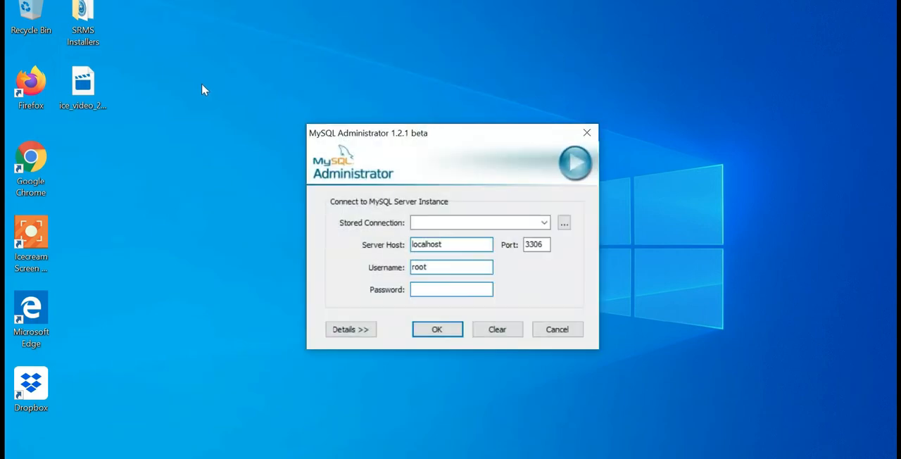
click(452, 243)
key(Tab)
key(Tab)
key(Tab)
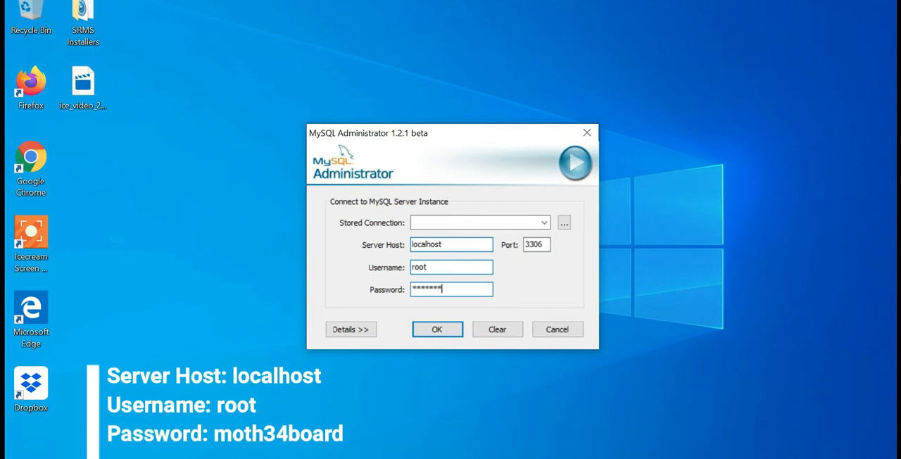
click(440, 330)
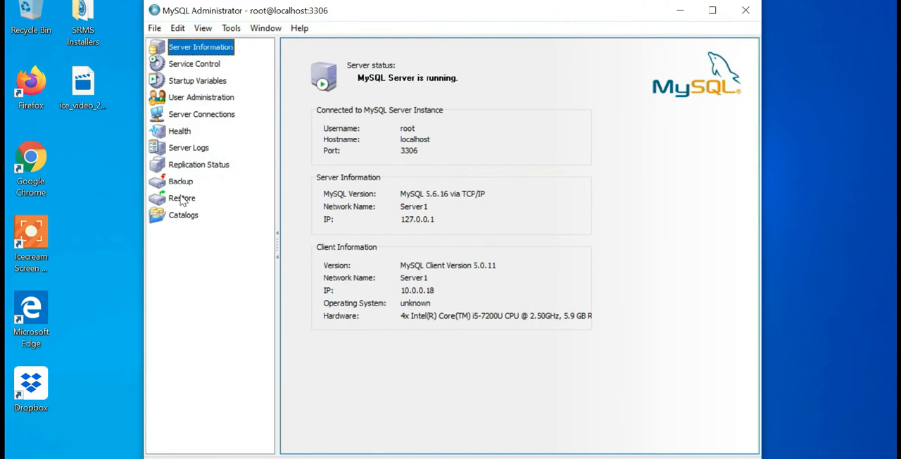
click(182, 199)
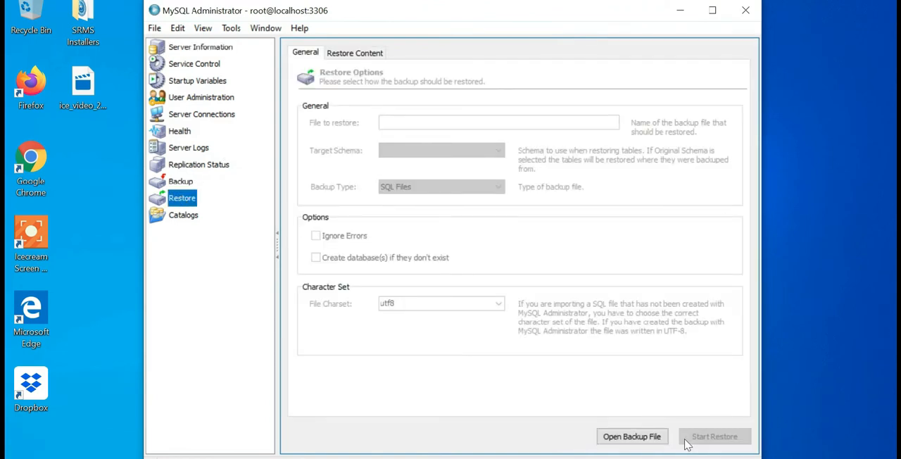
Step: Extract the 7 - Database archive in the desktop's SRMS Installers folder to its default destination
click(97, 30)
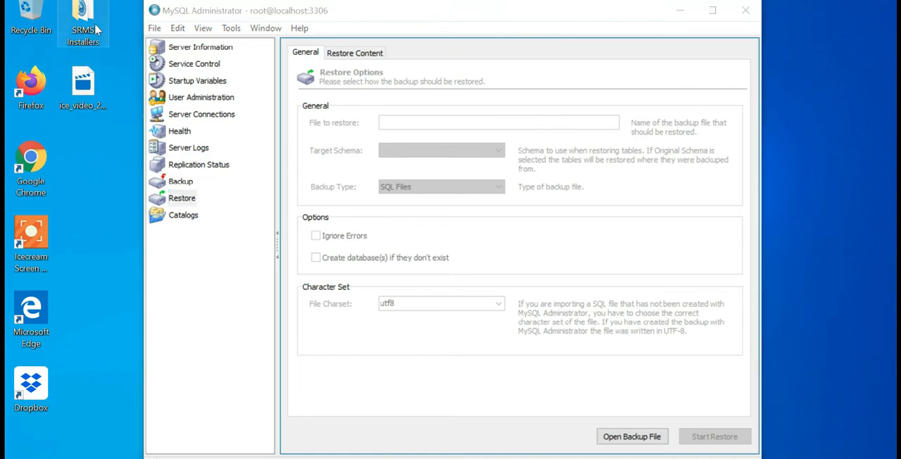
double_click(97, 30)
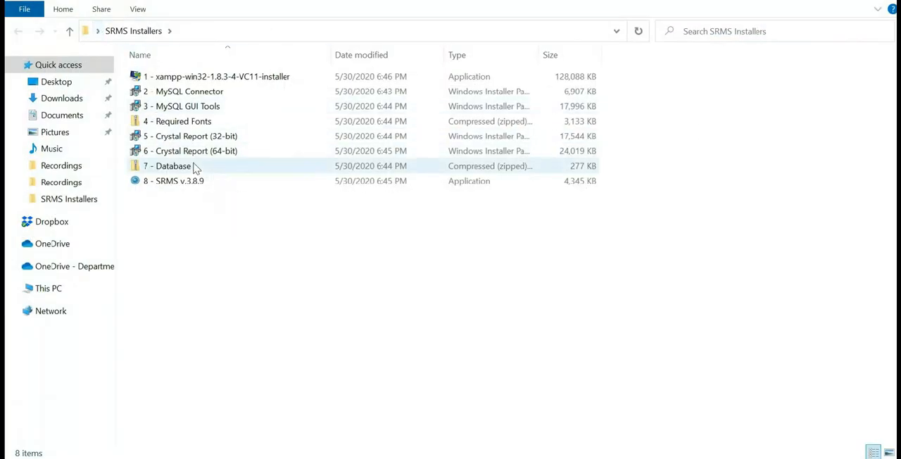
click(176, 171)
right_click(175, 171)
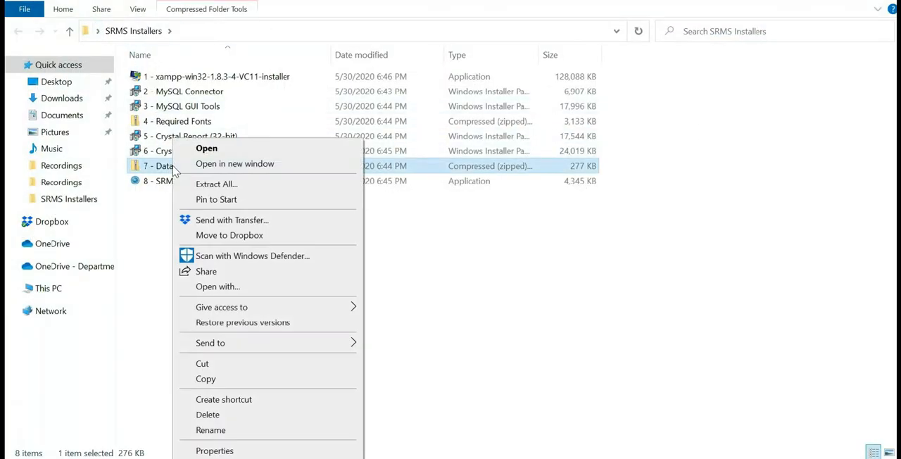
click(213, 186)
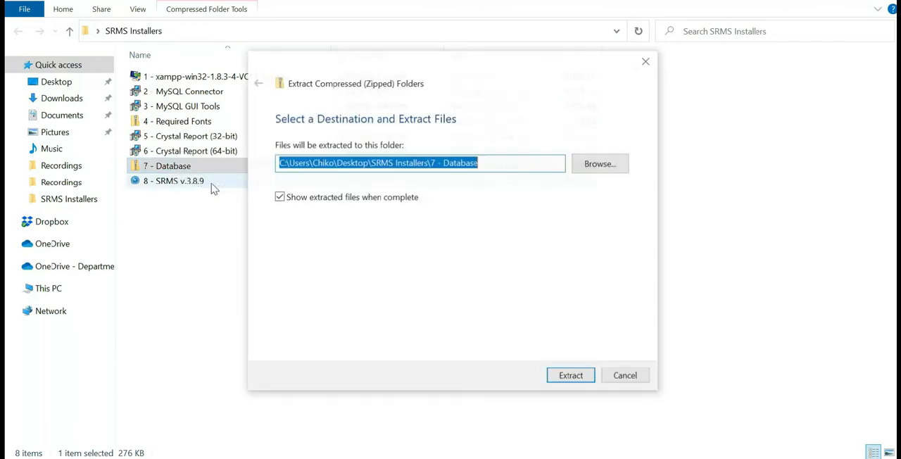
click(570, 376)
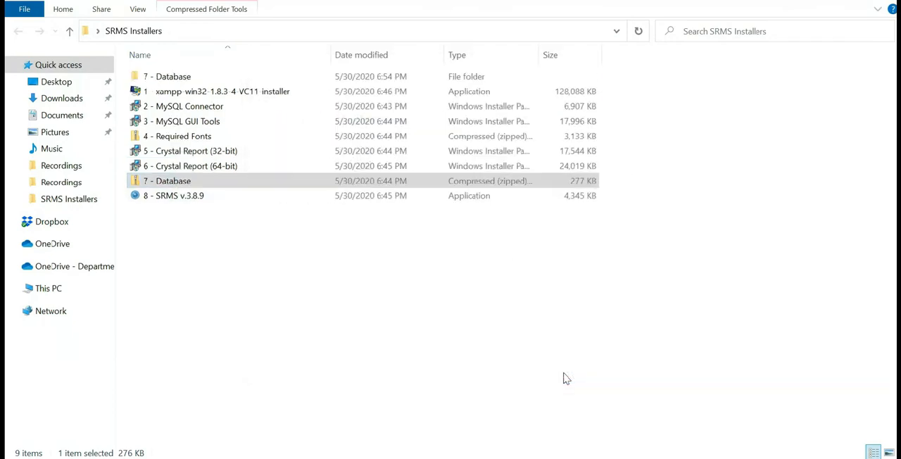
click(195, 83)
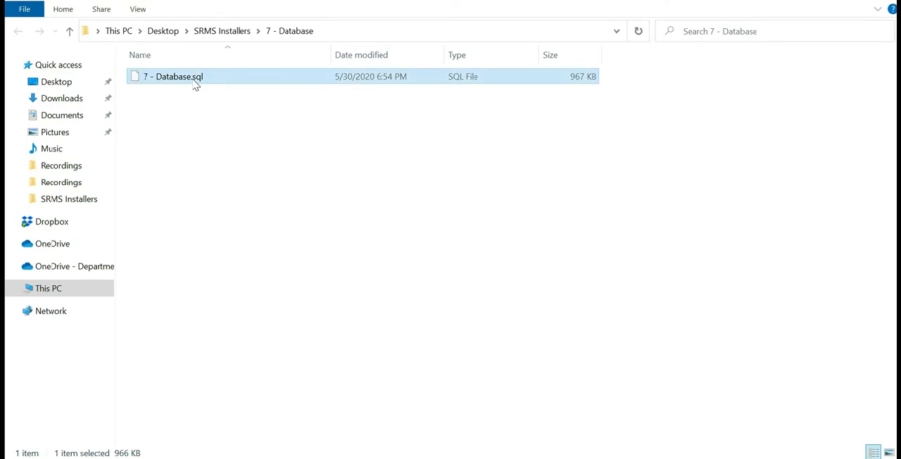
Step: Return to MySQL Administrator and load the backup file 7 - Database.sql from the extracted folder in SRMS Installers on the desktop
key(alt+Tab)
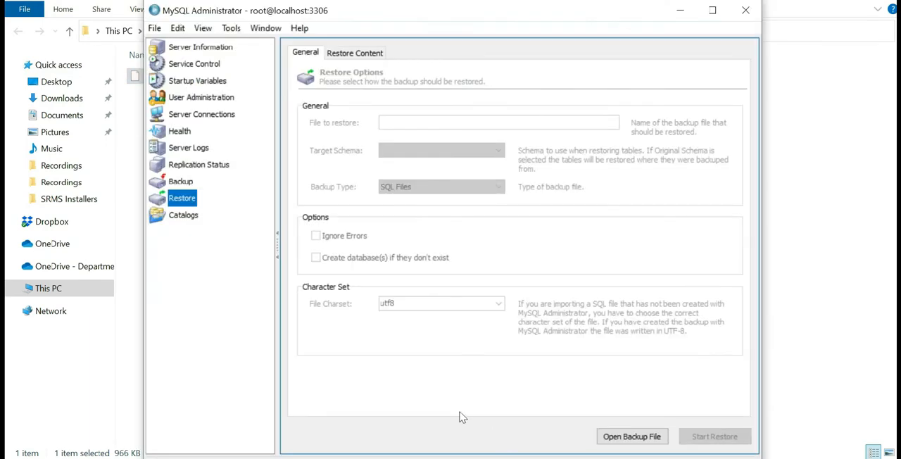
click(631, 437)
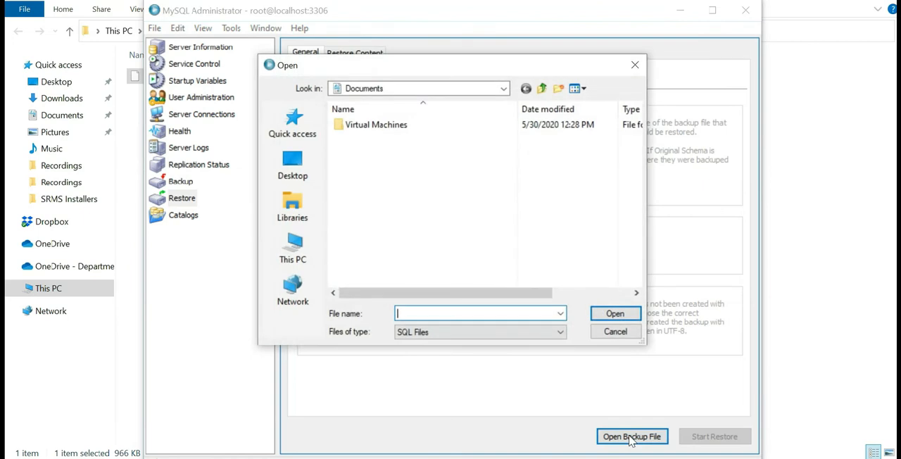
click(295, 173)
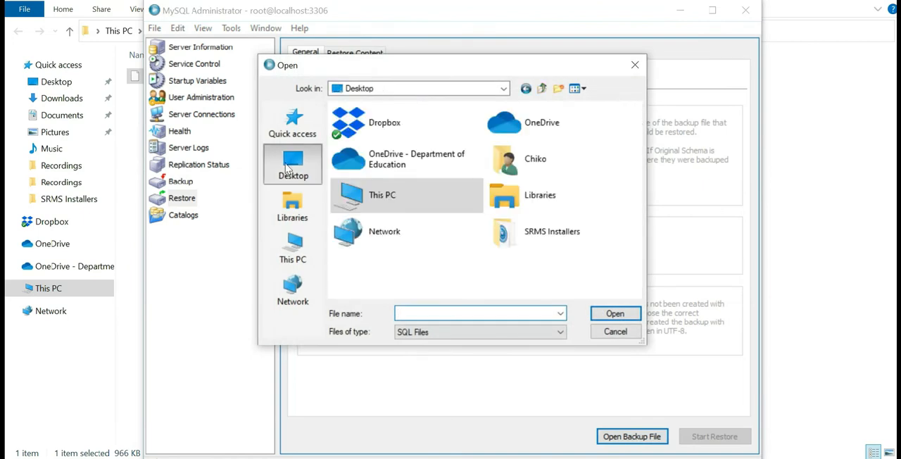
click(518, 234)
double_click(518, 233)
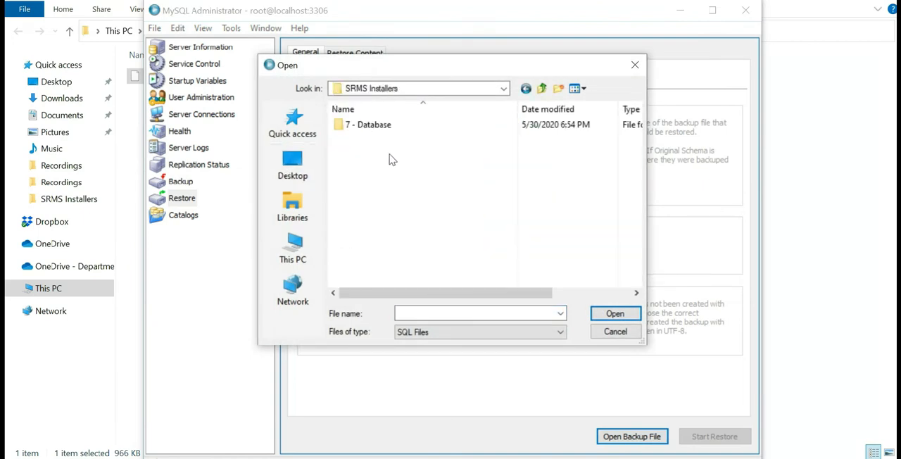
double_click(359, 126)
double_click(366, 126)
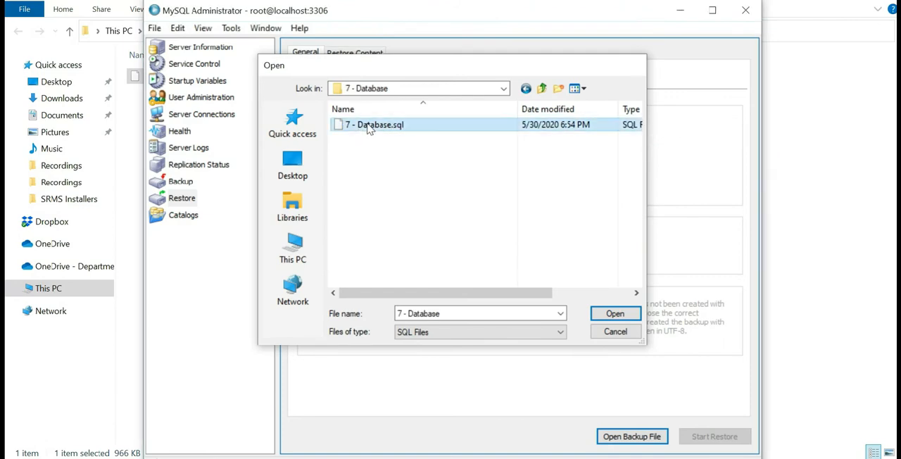
Step: Run the restore of the loaded backup and close MySQL Administrator
click(700, 437)
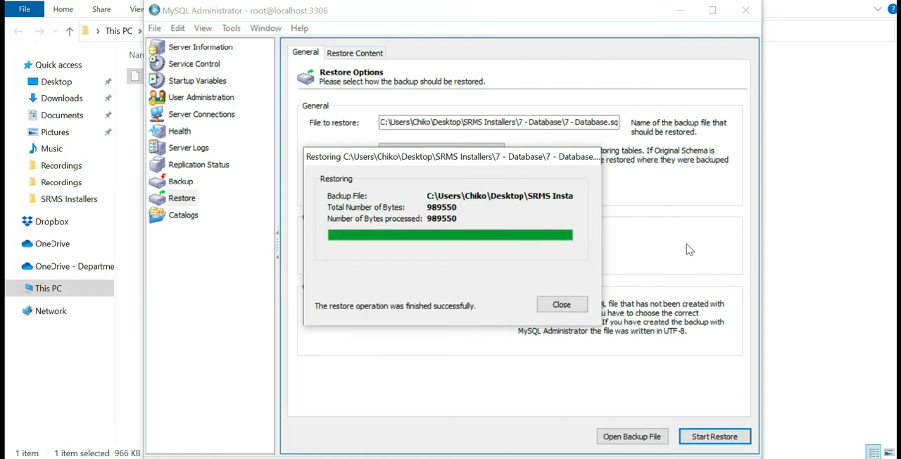
click(576, 305)
click(748, 11)
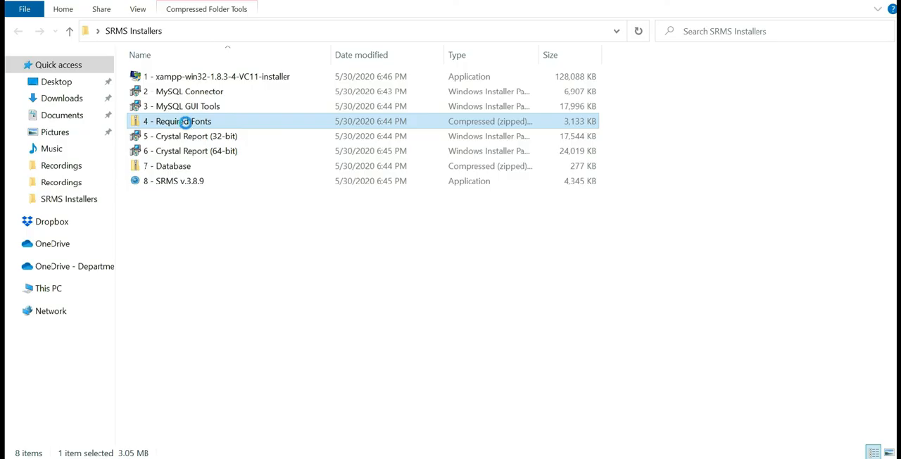
Step: Extract the 4 - Required Fonts archive to its default destination and install all the fonts in its Required Fonts folder
right_click(185, 121)
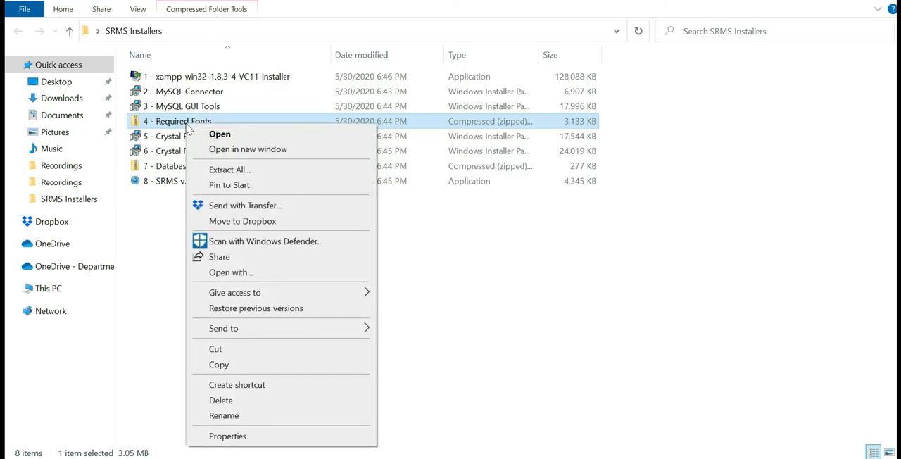
click(234, 172)
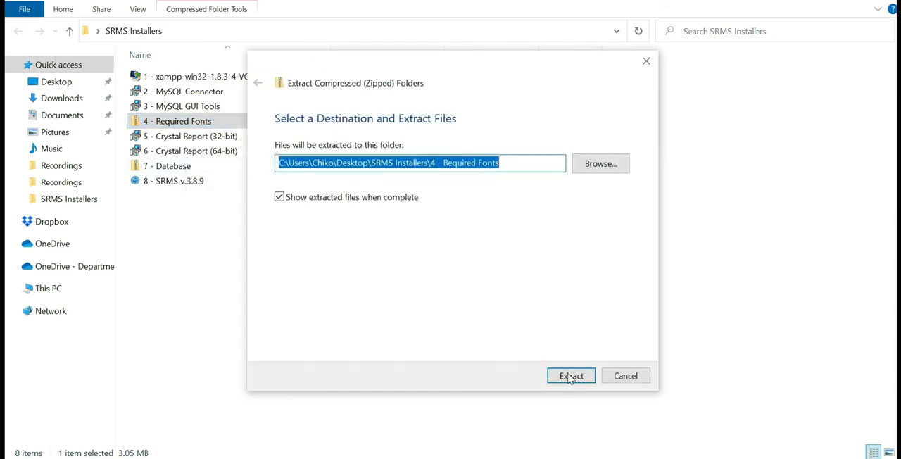
click(571, 377)
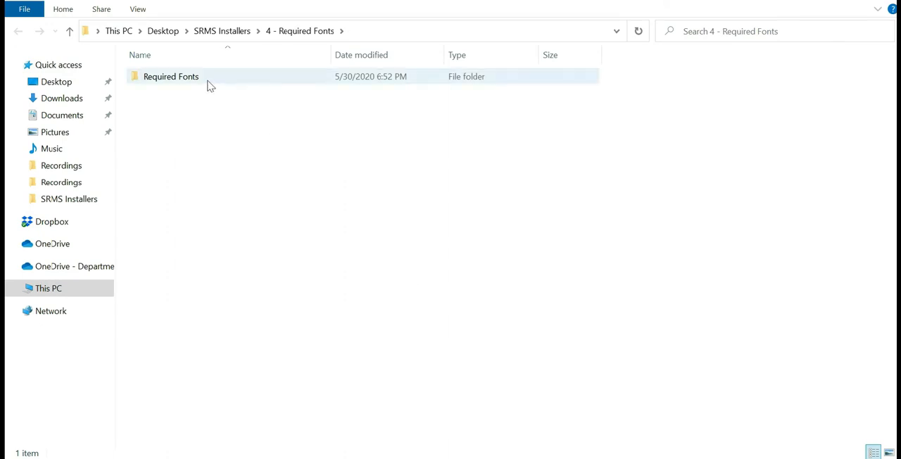
double_click(197, 82)
drag(260, 406, 158, 69)
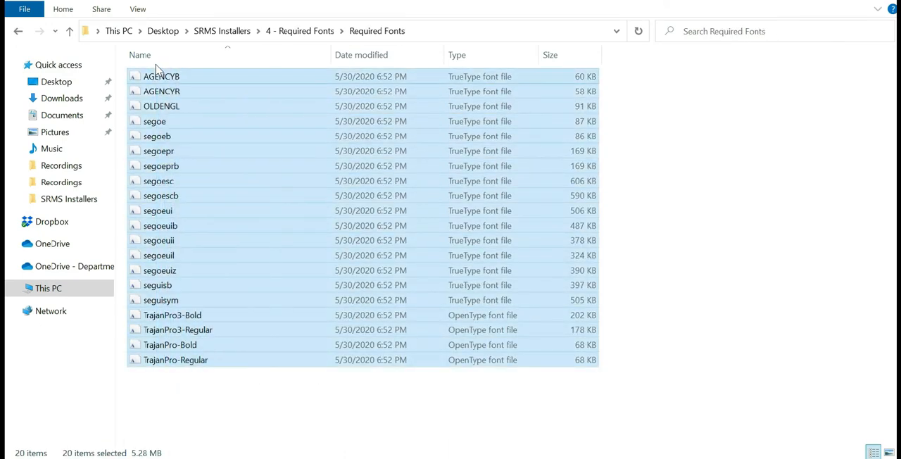
right_click(166, 101)
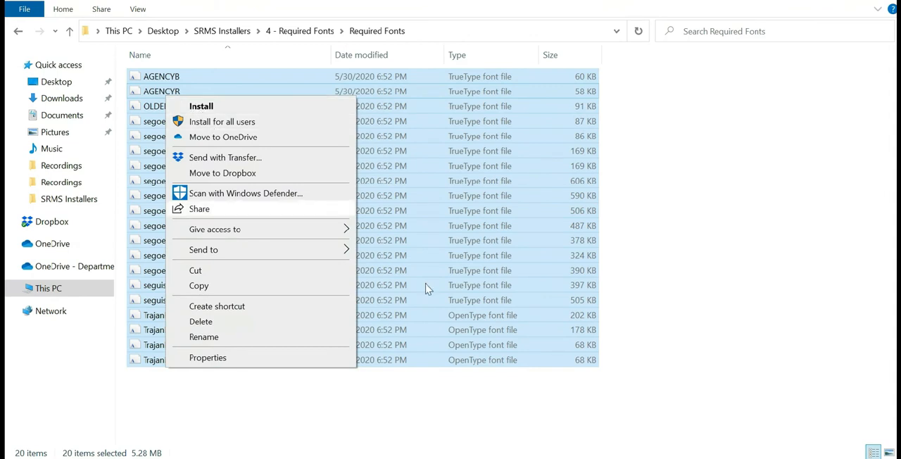
click(209, 111)
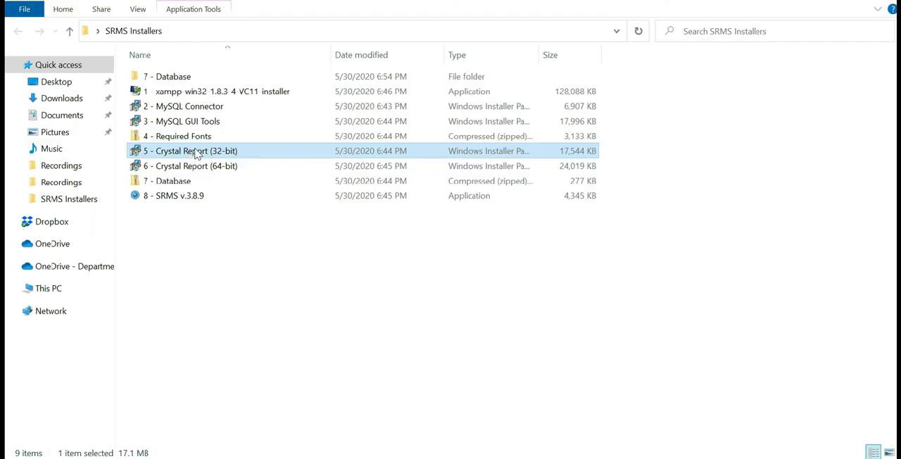
Step: Install 5 - Crystal Report (32-bit) from the SRMS Installers folder
double_click(197, 152)
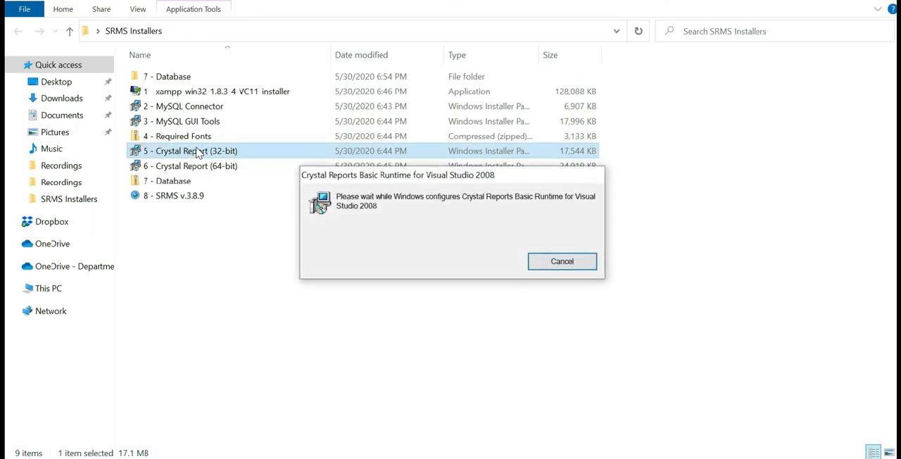
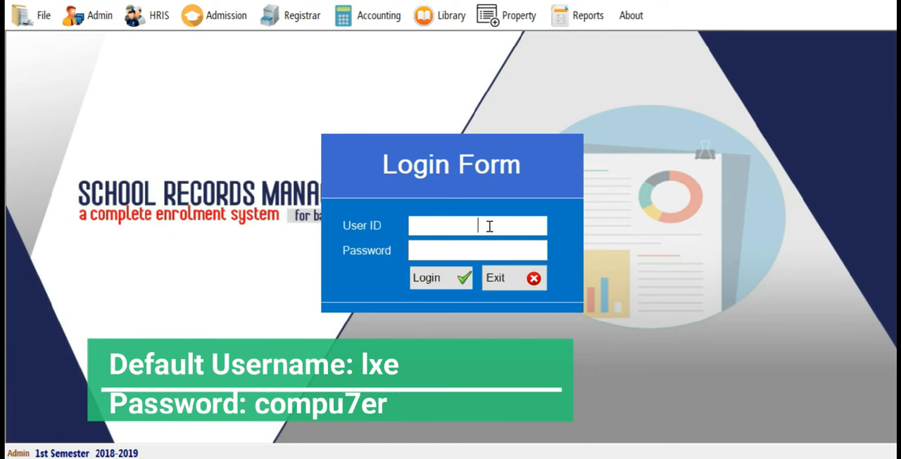
Step: Log in with the default user ID lxe and its password, and set the school year to 2020-2021
key(Tab)
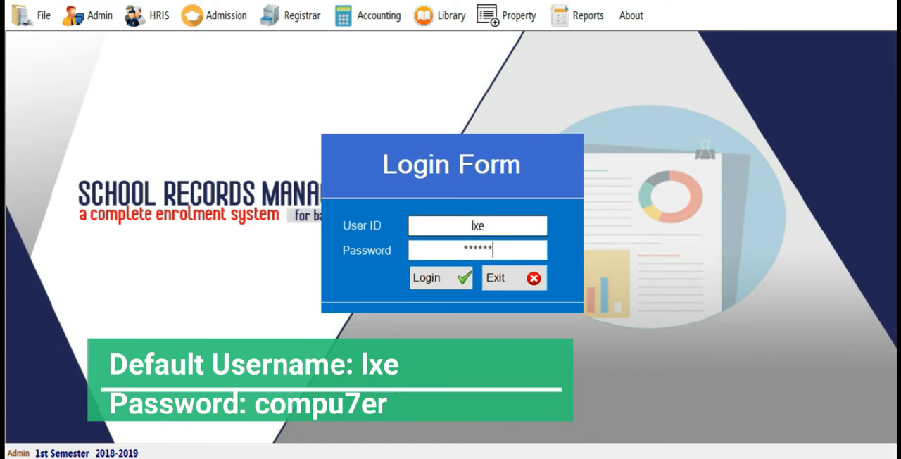
click(455, 277)
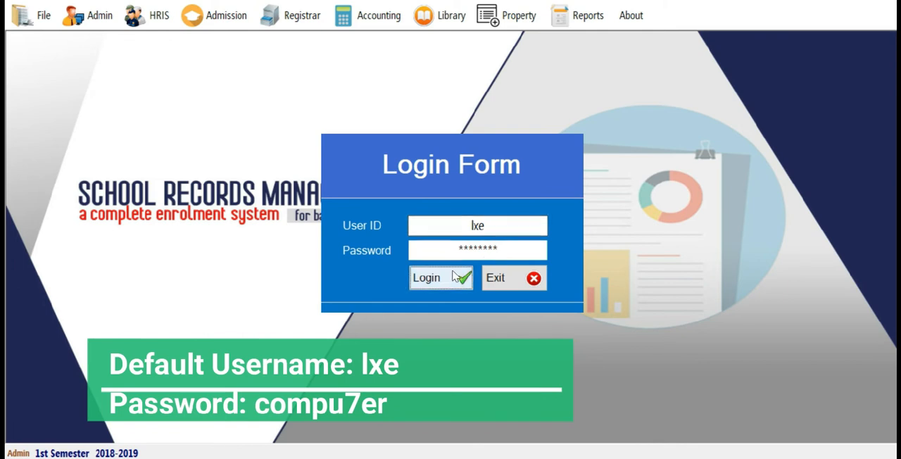
text(2020)
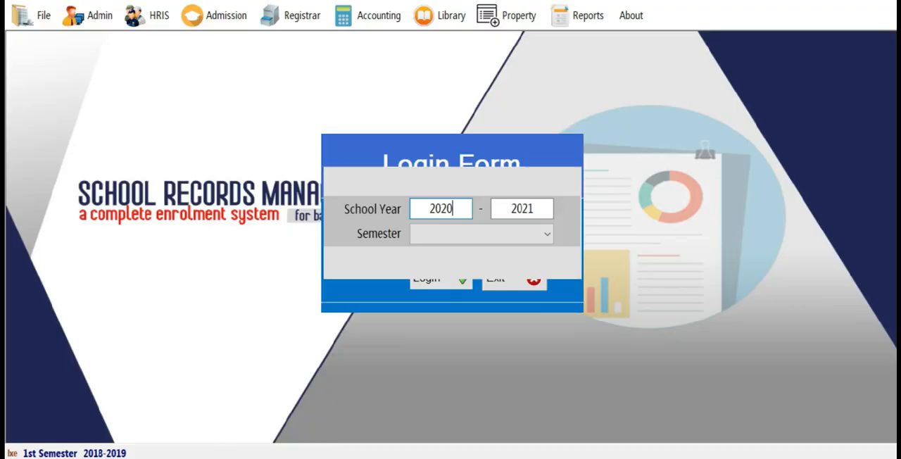
key(Return)
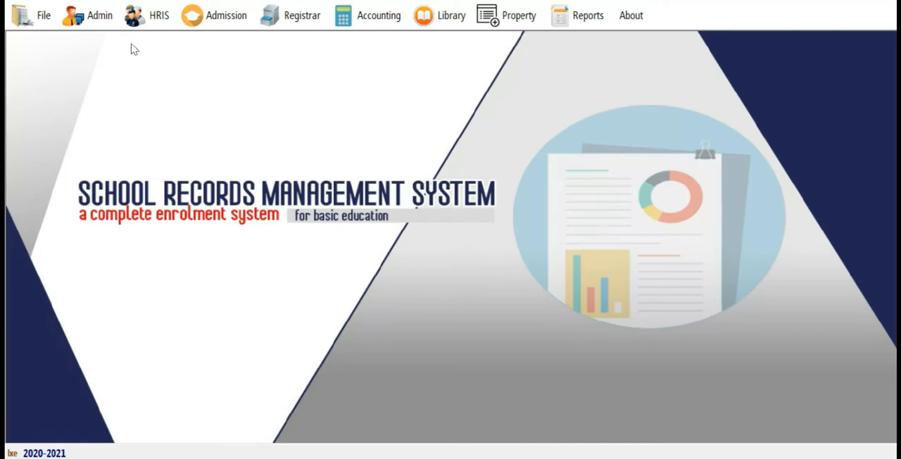
Step: Start a new account in Manage User Accounts, entering the user's first name, last name and username, and enter and confirm the account password
click(92, 15)
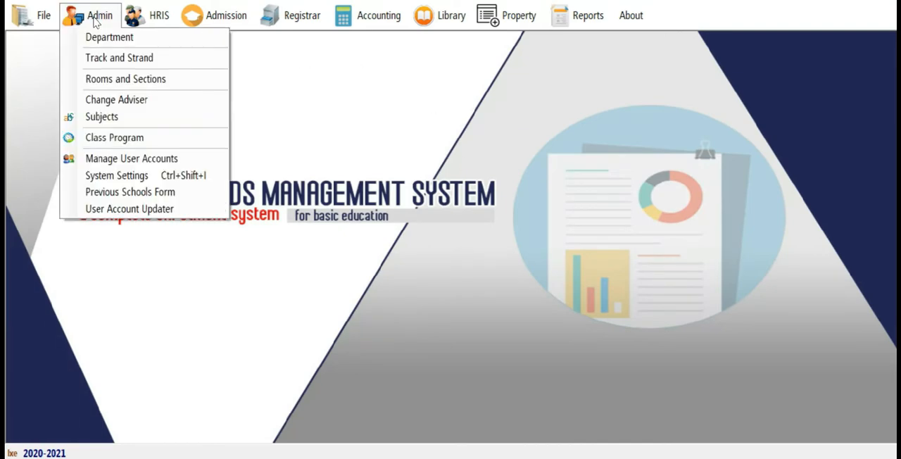
click(99, 160)
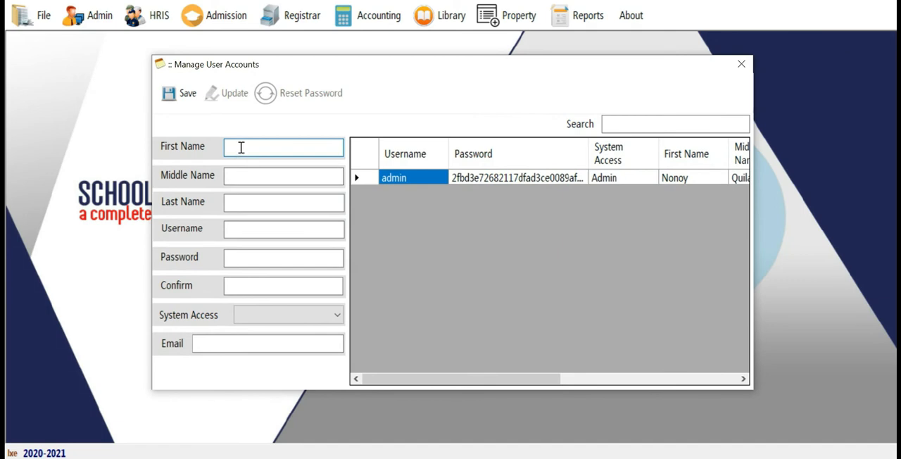
text(Chiko)
key(Tab)
key(Tab)
text(B)
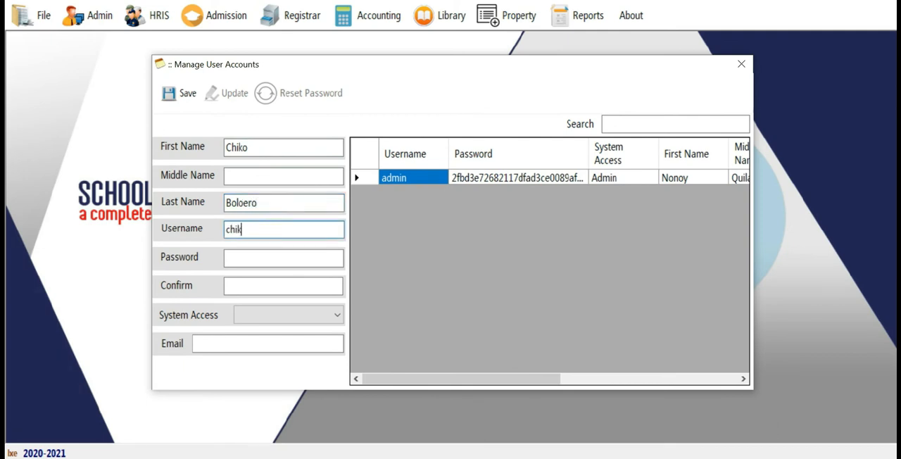
key(Tab)
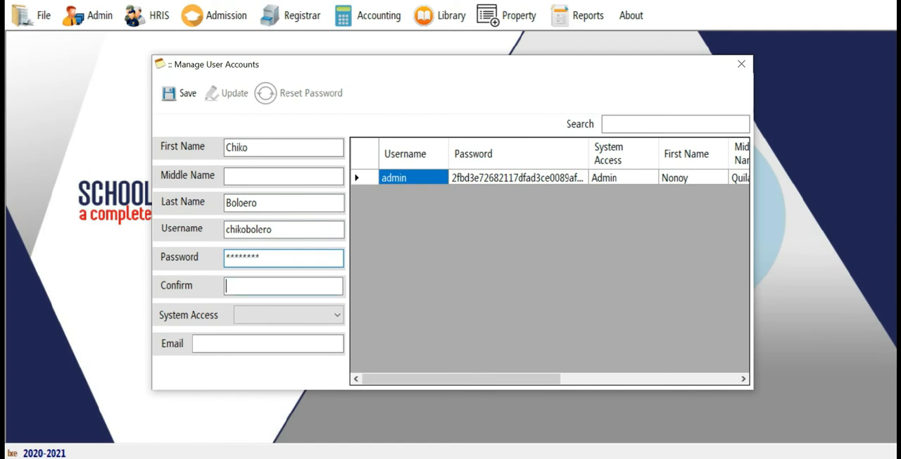
text(********)
key(Tab)
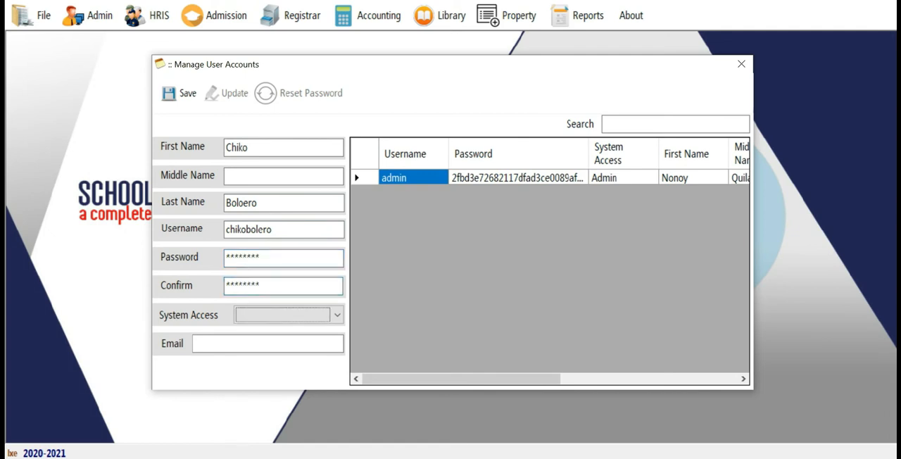
Step: Set the new account's system access to Admin, fill in the user's email, save the account and close Manage User Accounts
key(Down)
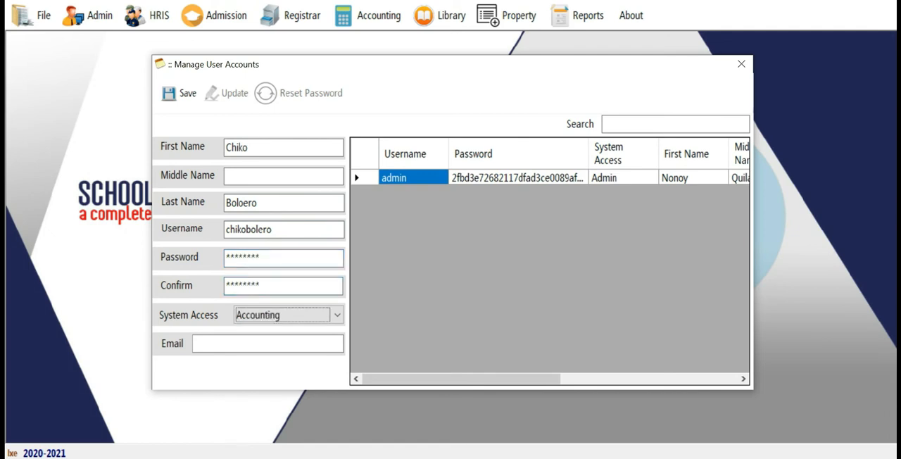
click(331, 315)
click(285, 344)
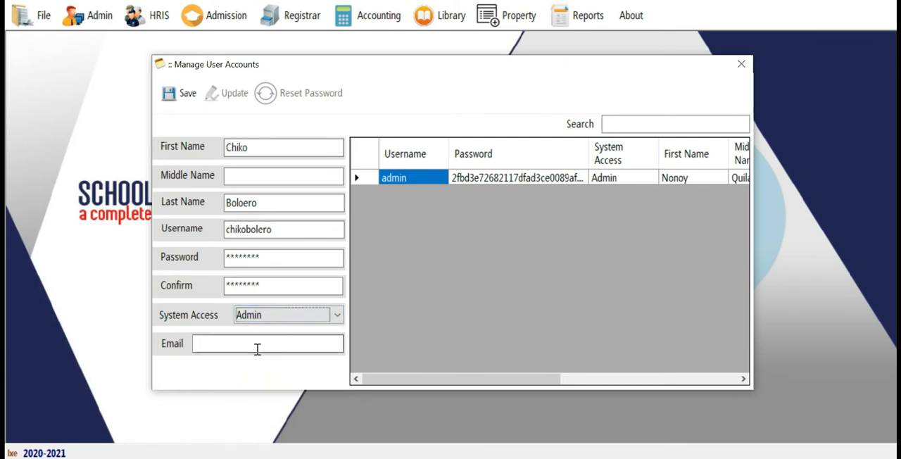
click(254, 345)
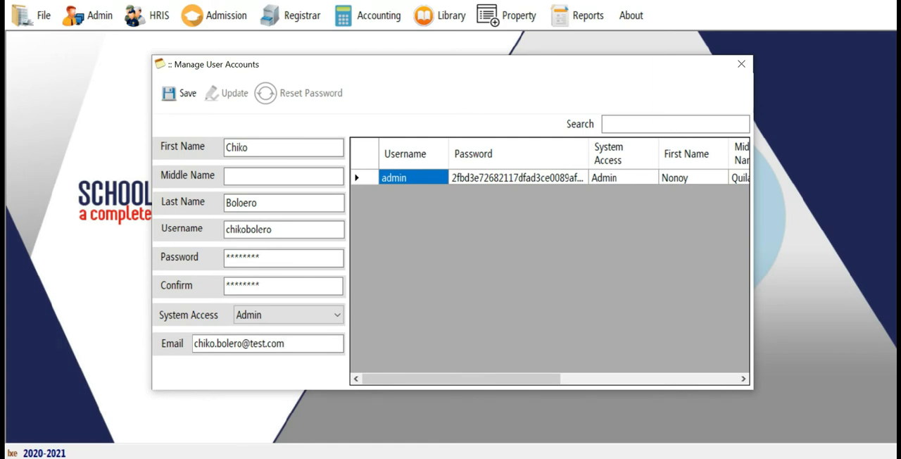
click(173, 95)
click(509, 278)
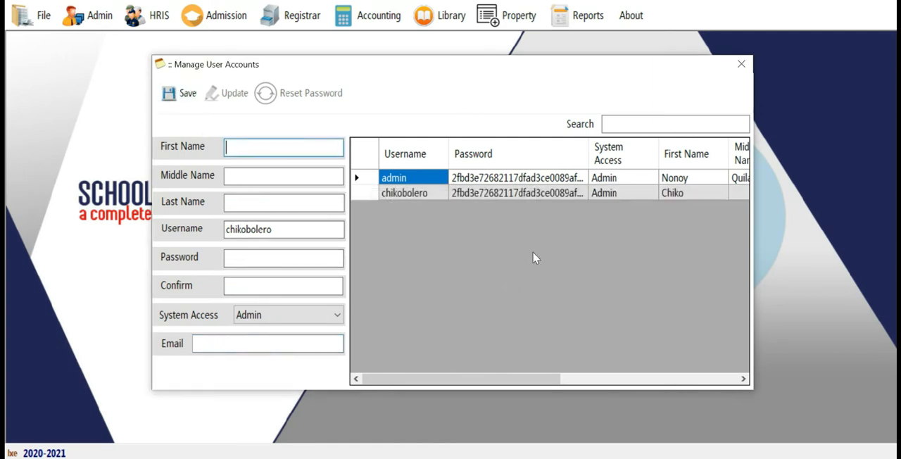
click(741, 65)
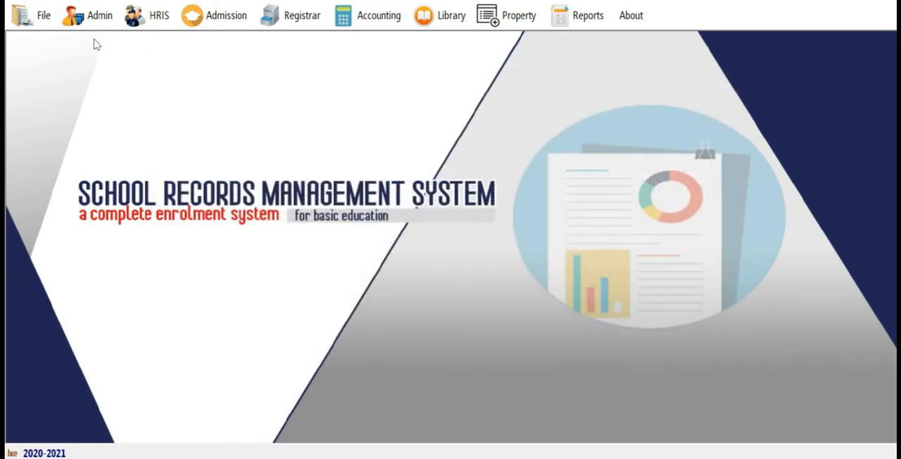
Step: Open System Settings and review the regional and division office details, including the officials and their positions, in School Info
click(92, 15)
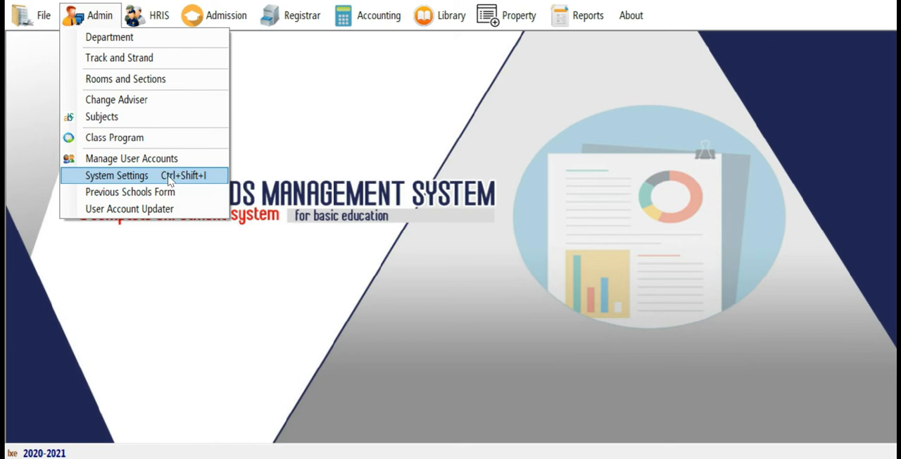
click(169, 181)
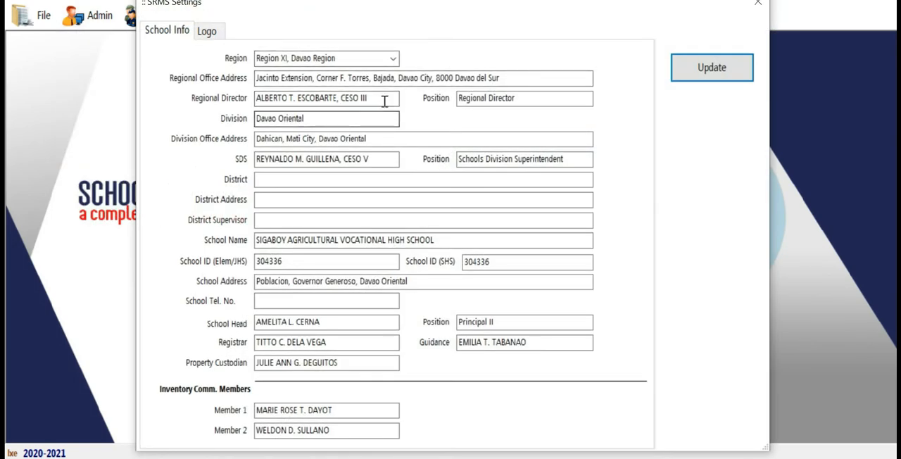
drag(385, 99, 193, 99)
drag(523, 99, 411, 100)
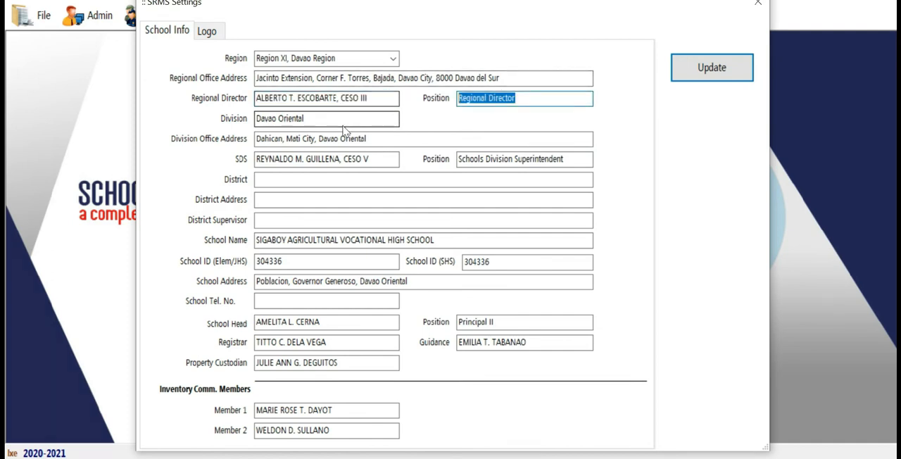
drag(311, 118, 229, 119)
drag(365, 138, 254, 139)
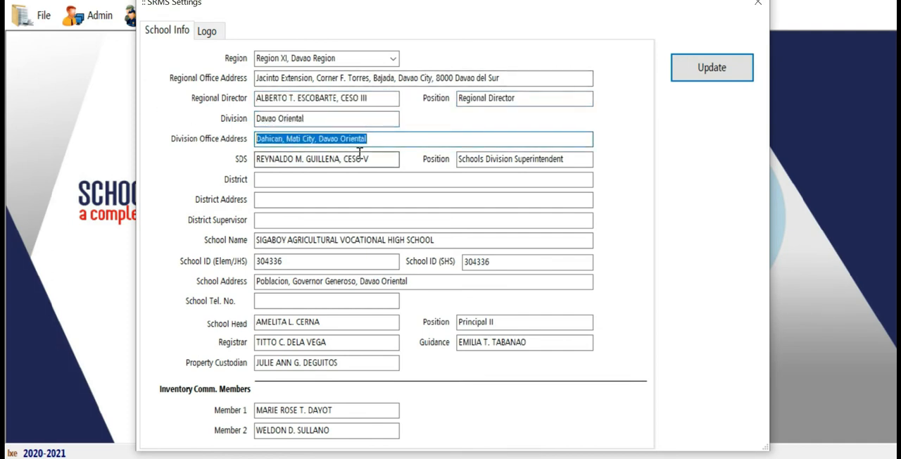
drag(368, 160, 250, 159)
drag(545, 159, 322, 181)
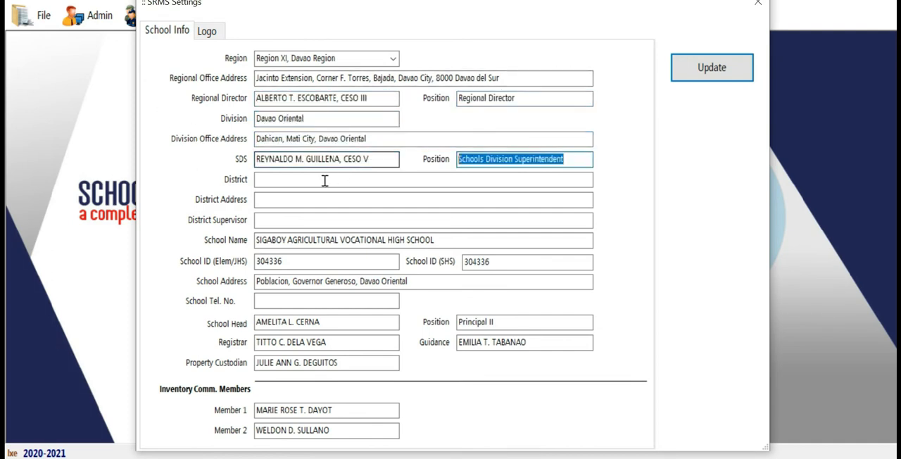
Step: Review the district, school, school personnel and inventory committee member fields in School Info
click(288, 179)
key(Tab)
key(Tab)
key(Tab)
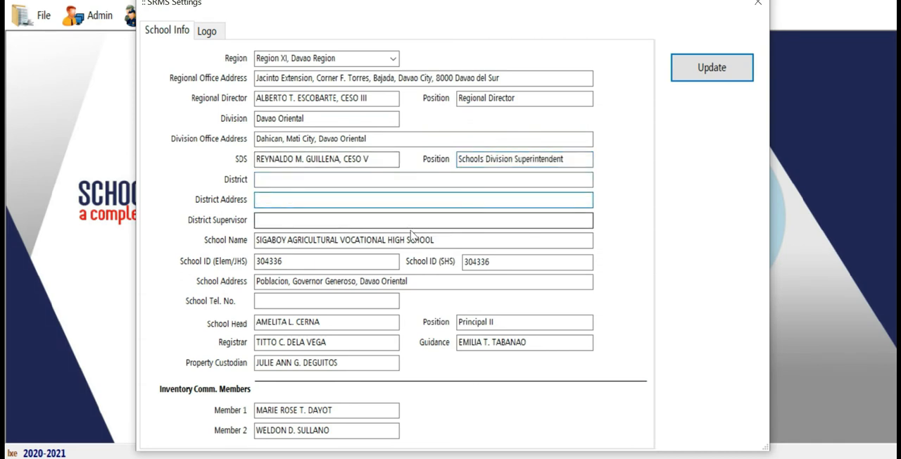
key(Tab)
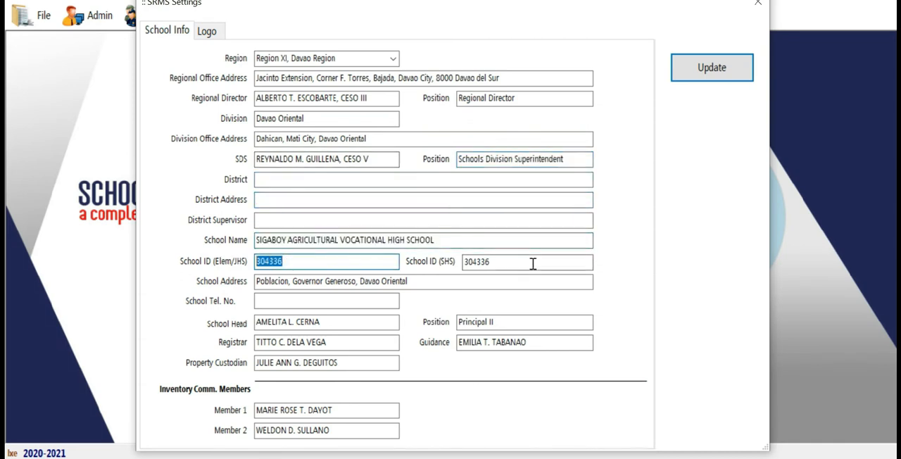
key(Tab)
key(Tab)
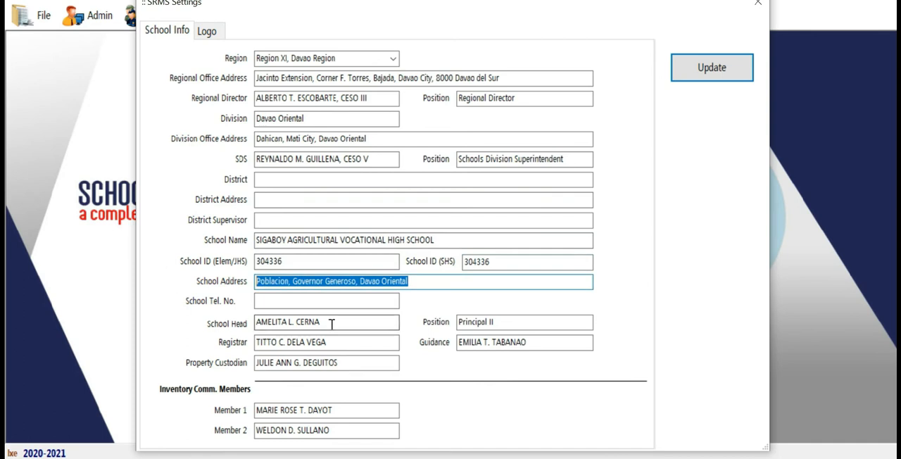
key(Tab)
key(Tab)
drag(352, 340, 294, 335)
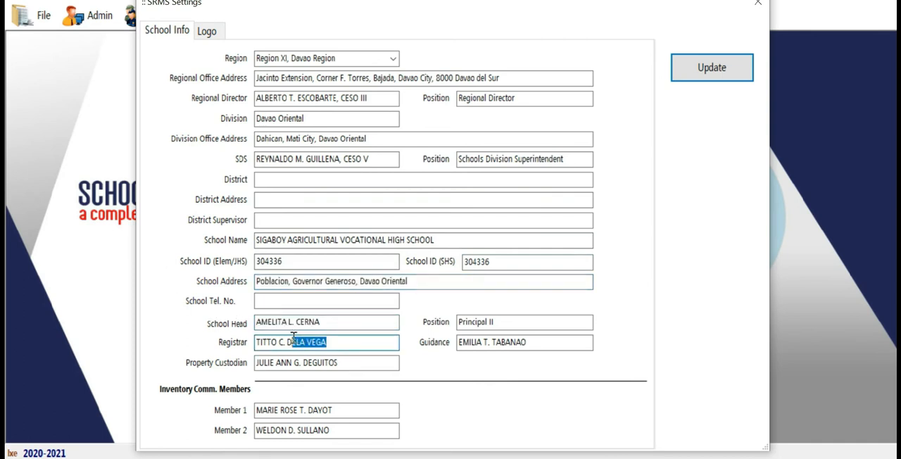
click(373, 364)
click(549, 345)
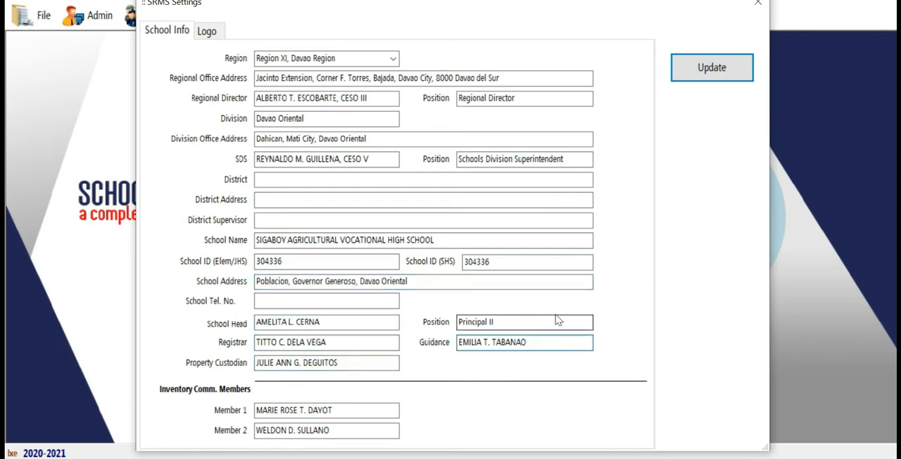
click(350, 428)
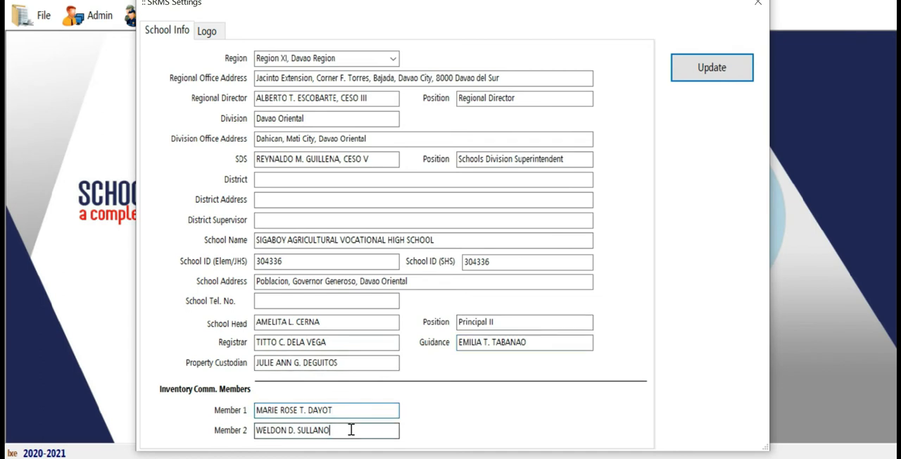
Step: Update the school information and close SRMS Settings
click(731, 70)
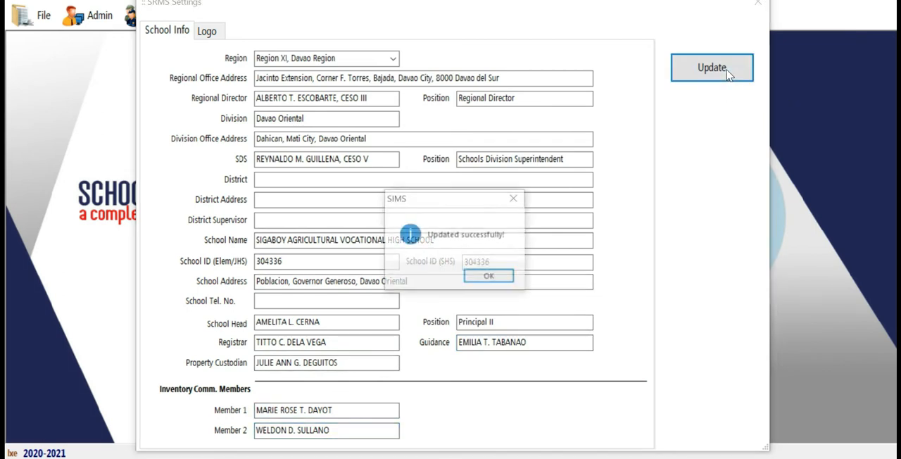
click(499, 277)
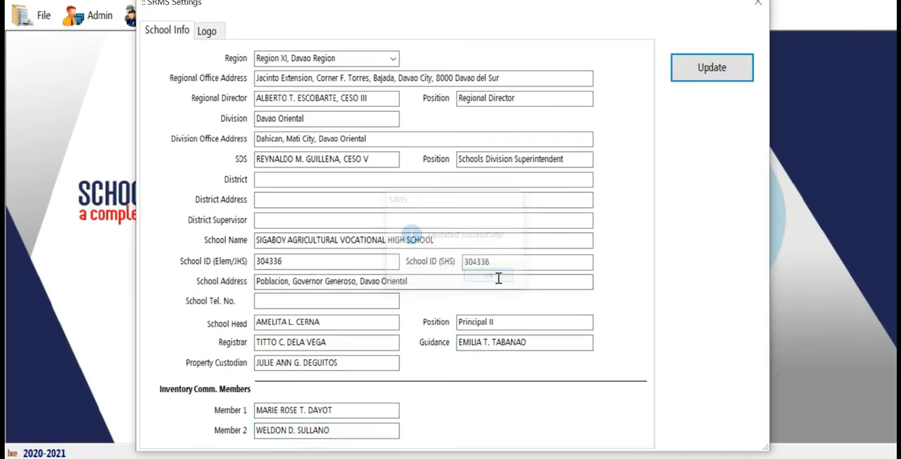
click(759, 4)
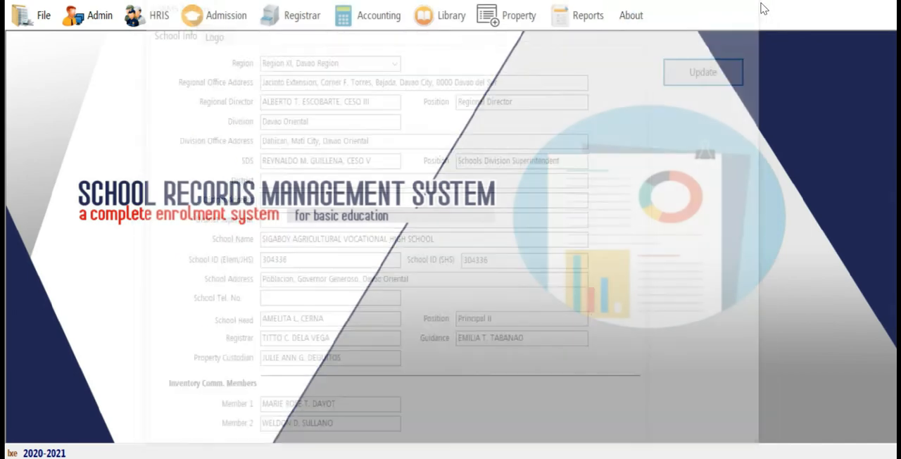
Step: Exit SRMS and start it again from the desktop
click(41, 19)
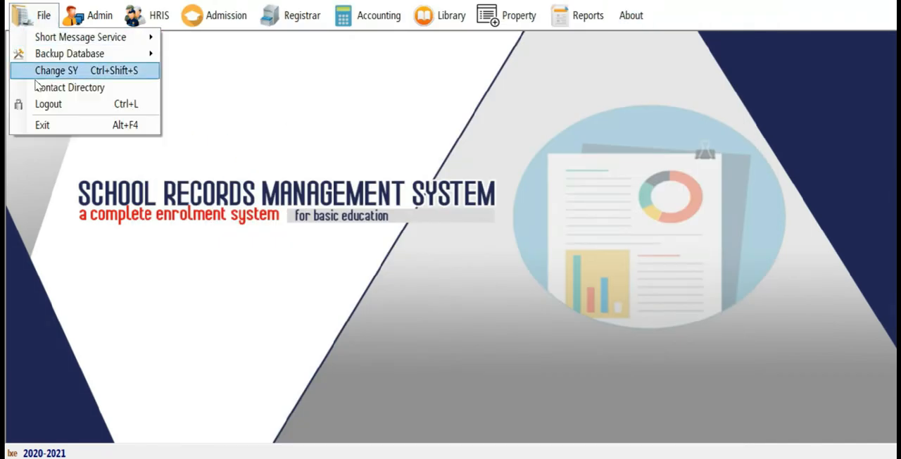
click(41, 125)
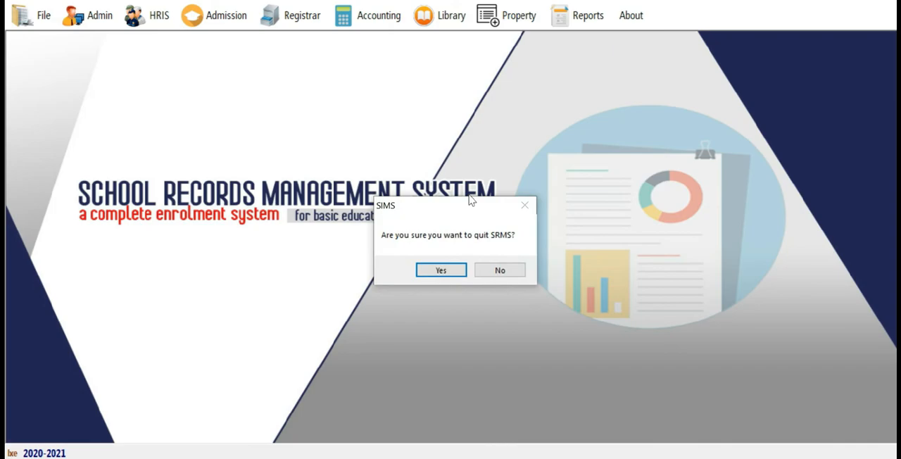
click(455, 276)
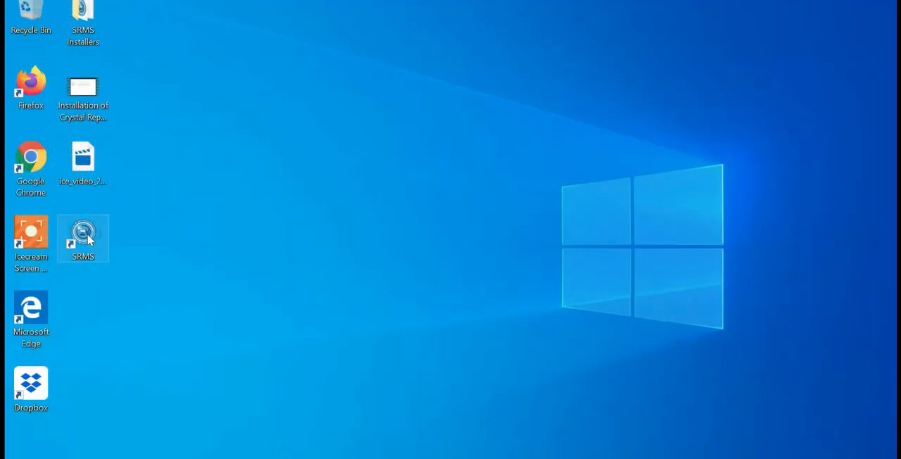
double_click(92, 240)
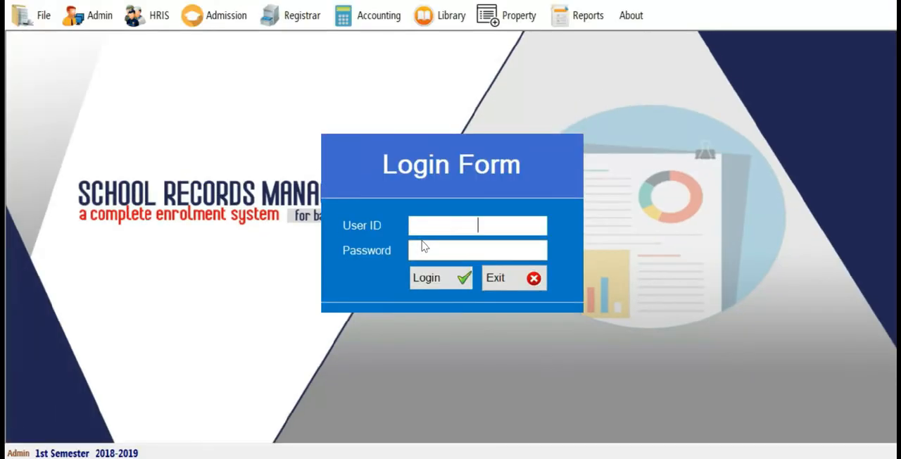
Step: Log in with the newly created admin account's user ID and password, and set the school year to 2020-2021
text(hikobolero)
key(Tab)
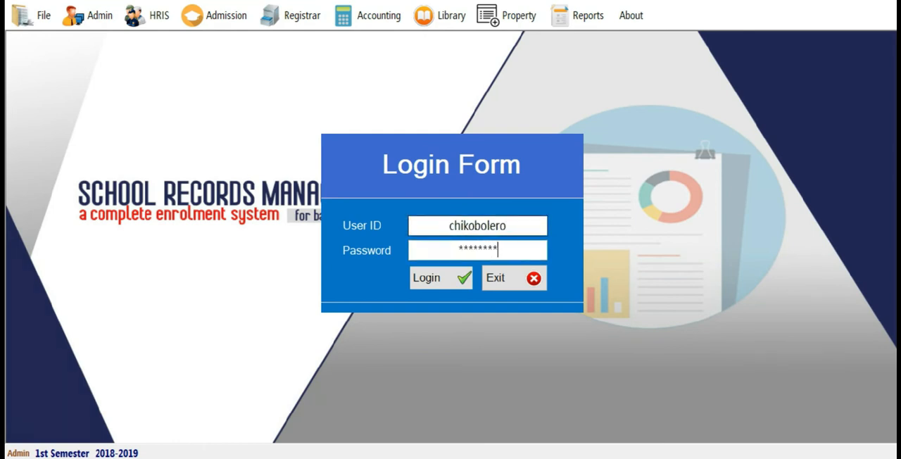
key(Return)
text(2020)
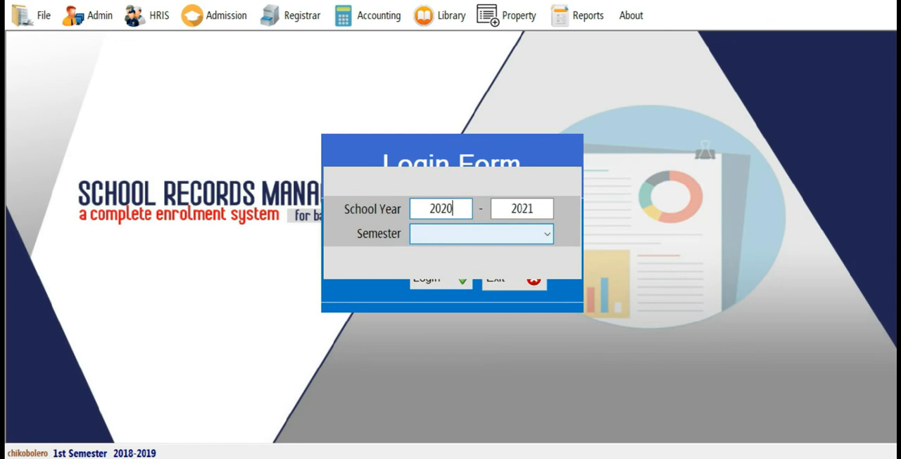
key(Return)
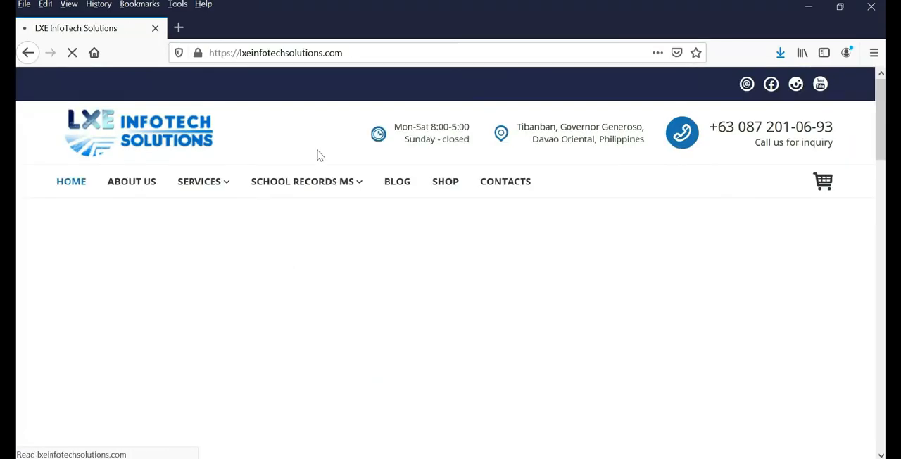
Step: Download the web-based SRMS Online Version from the site's download page into the SRMS Installers folder, check its progress and close the browser
mouse_move(298, 192)
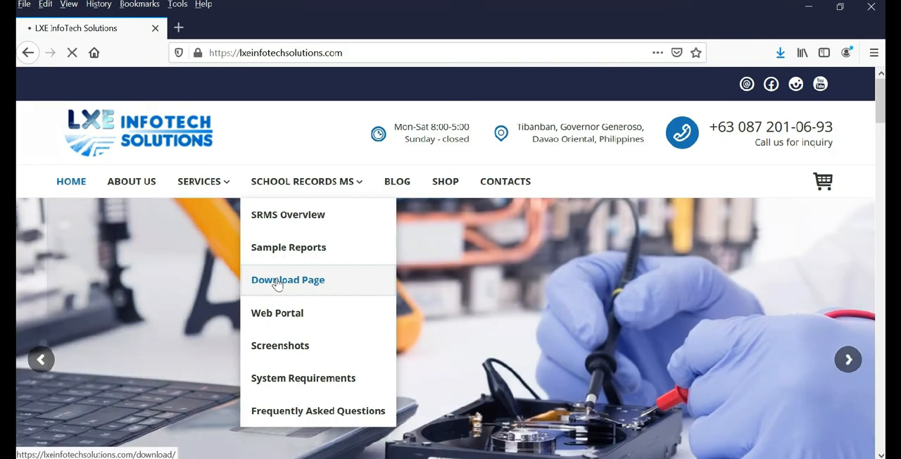
click(276, 284)
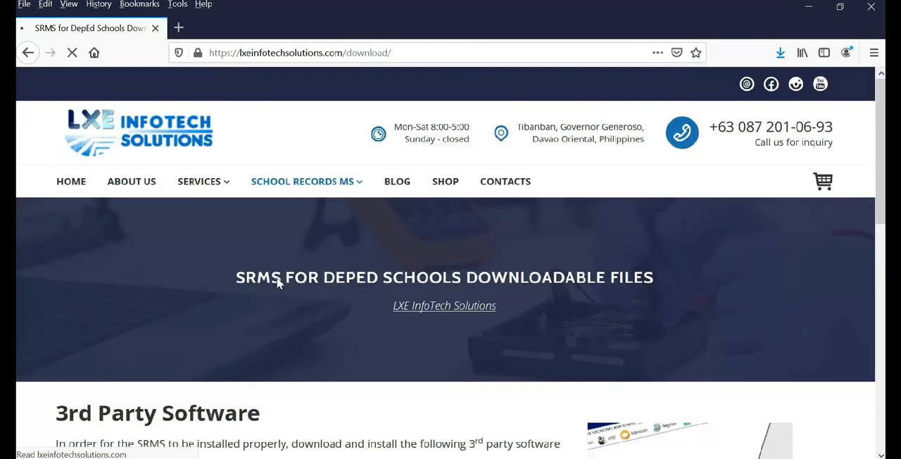
scroll(277, 282, down, 10)
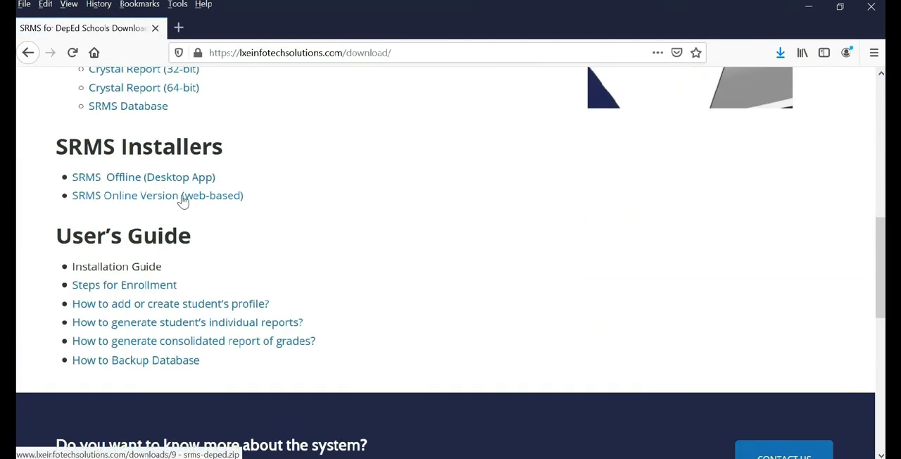
click(182, 199)
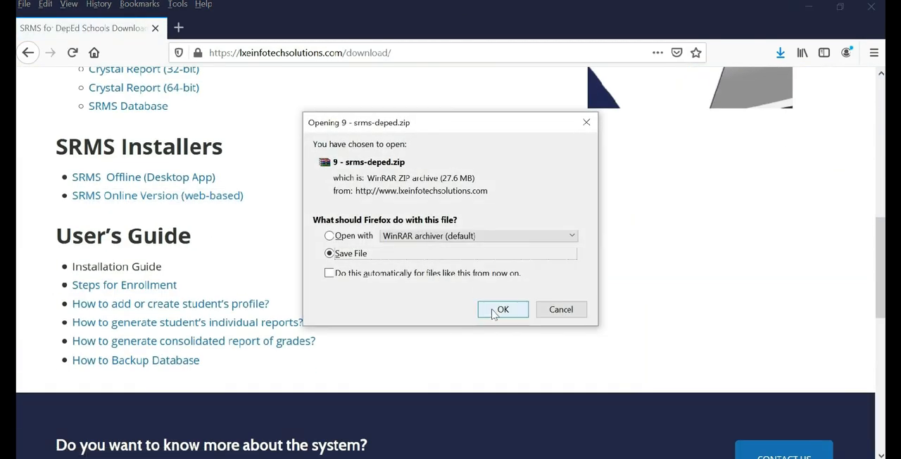
click(500, 310)
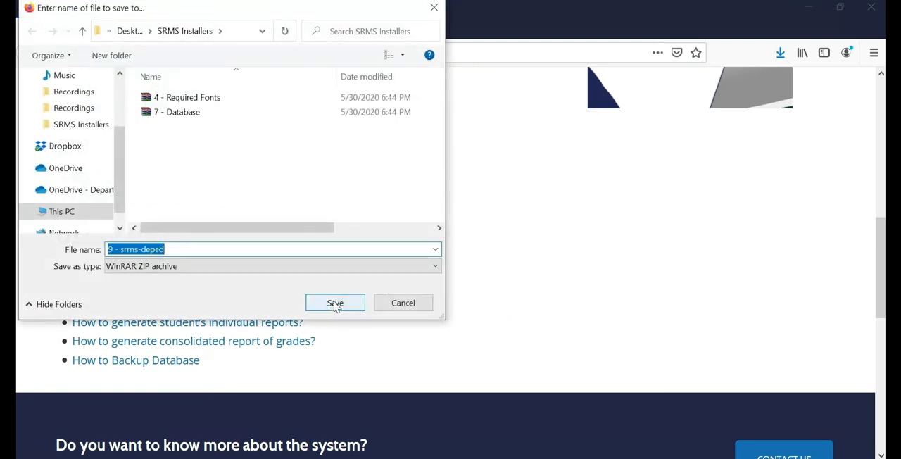
click(335, 304)
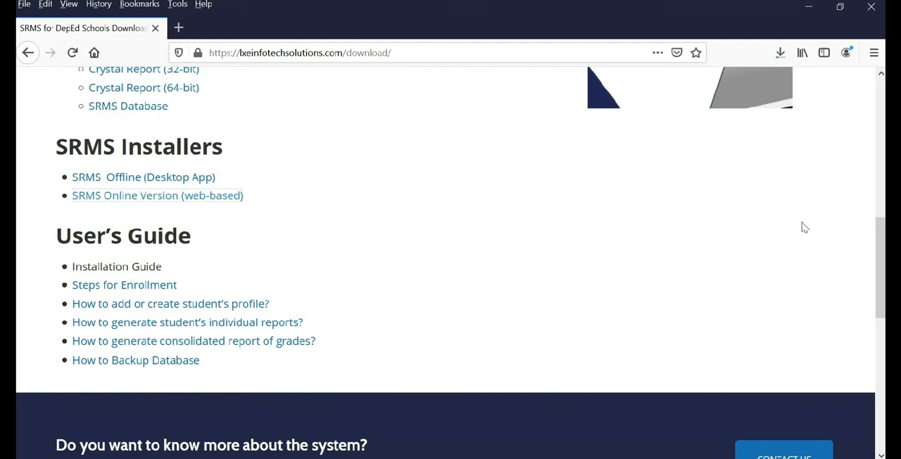
click(780, 53)
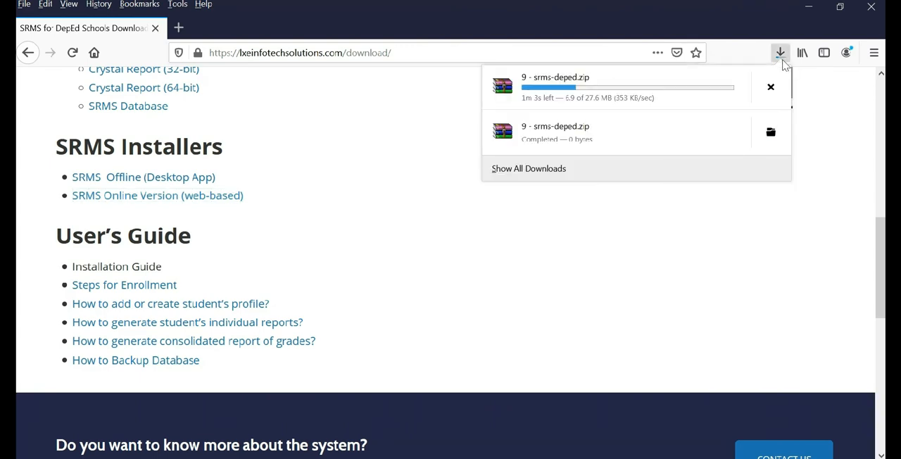
click(872, 8)
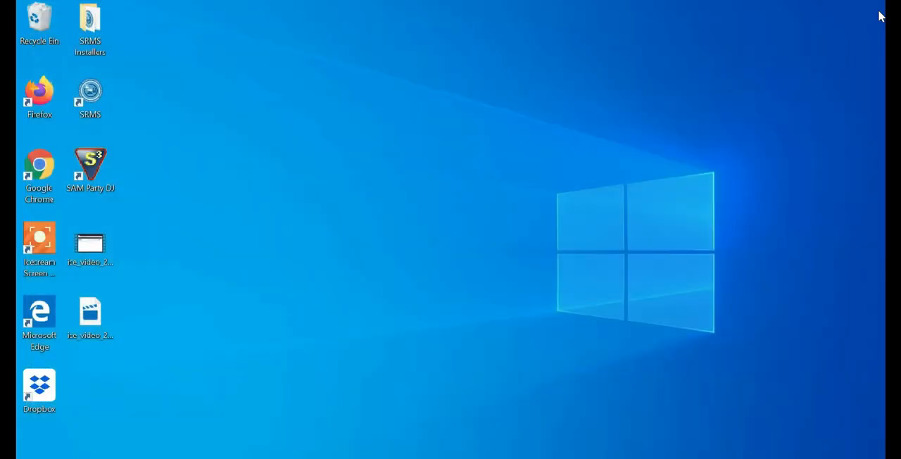
Step: Extract the 9 - srms-deped archive inside the SRMS Installers desktop folder and check the extracted folder's contents
double_click(87, 33)
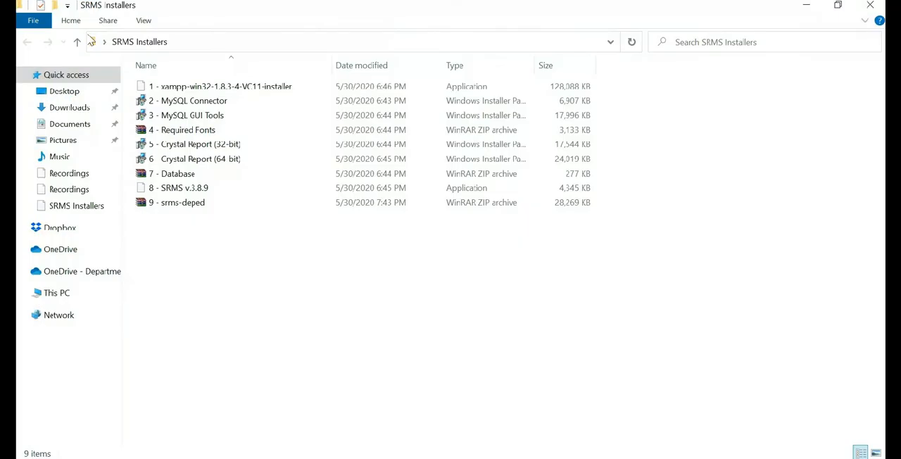
click(199, 203)
right_click(200, 204)
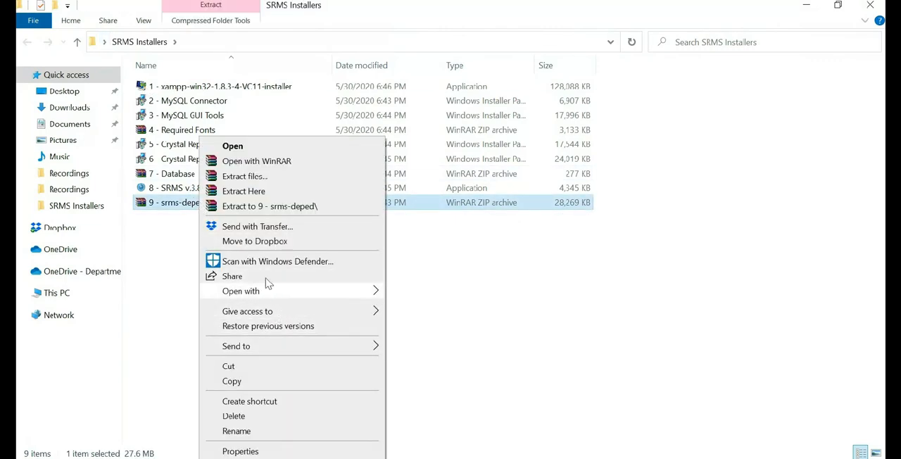
click(244, 190)
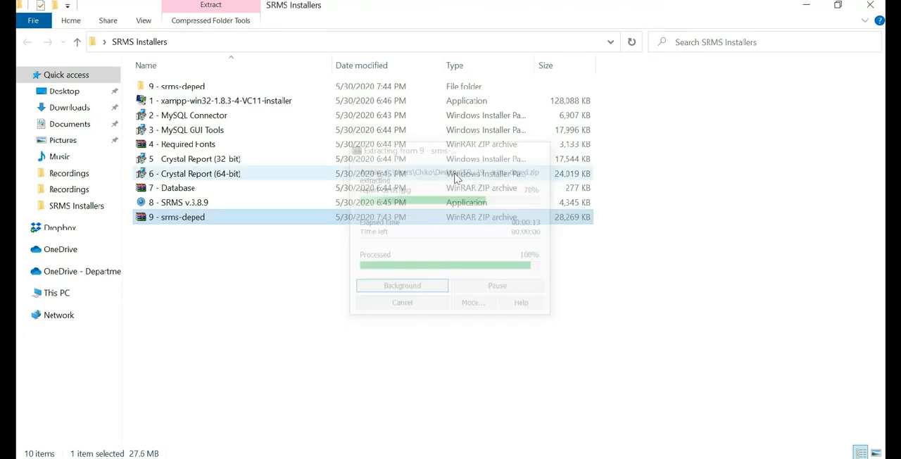
double_click(195, 93)
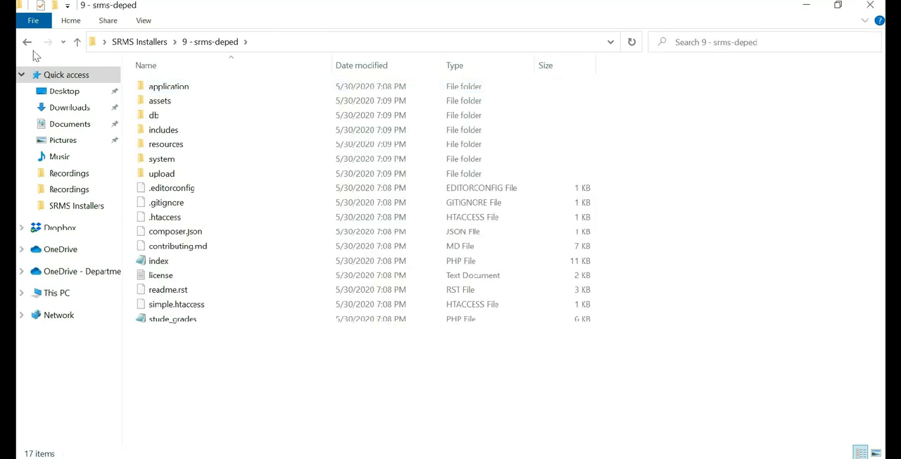
click(28, 43)
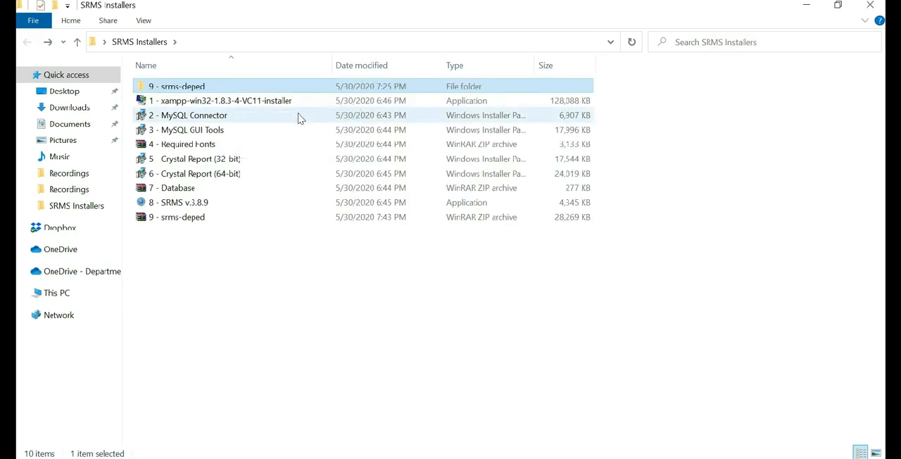
Step: Copy the extracted 9 - srms-deped folder into C:\xampp\htdocs and check the contents of the copy
click(52, 296)
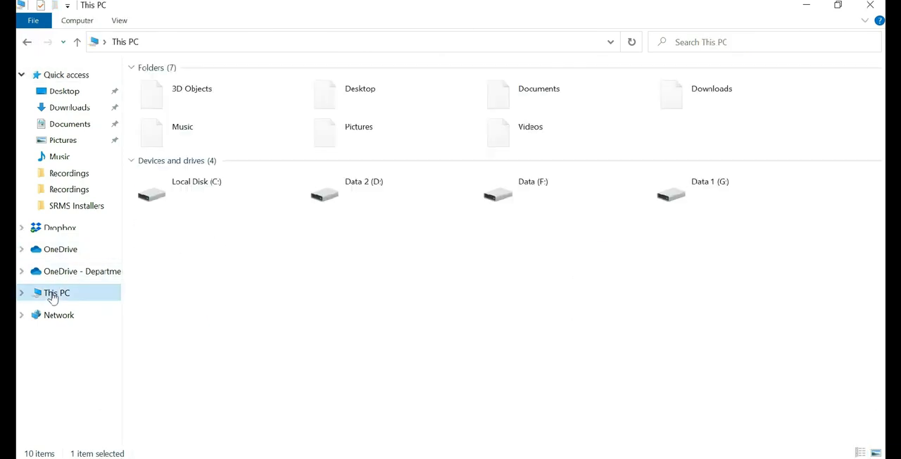
double_click(197, 188)
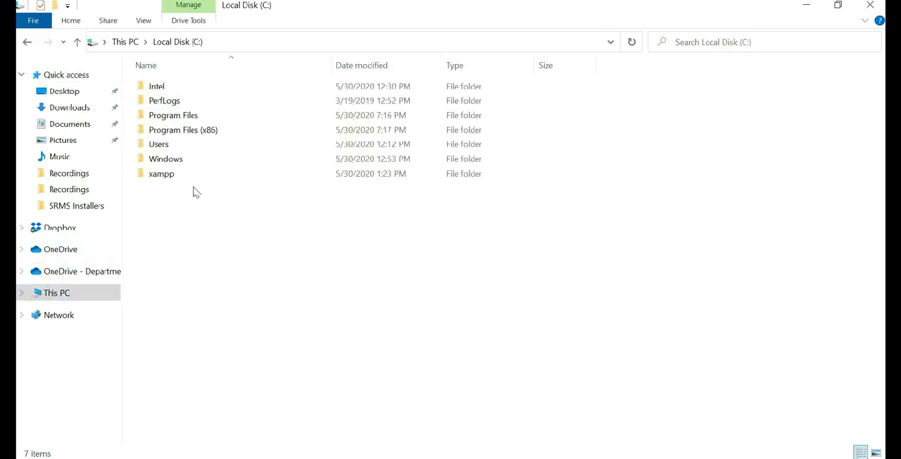
double_click(181, 179)
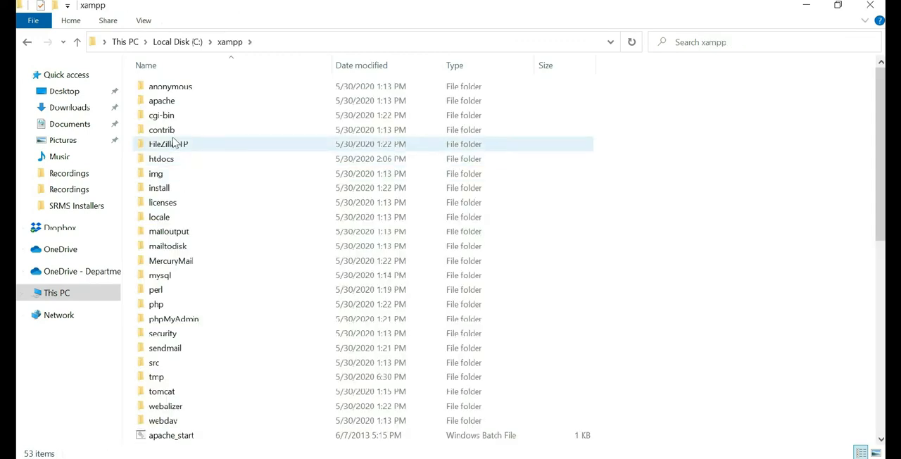
double_click(162, 158)
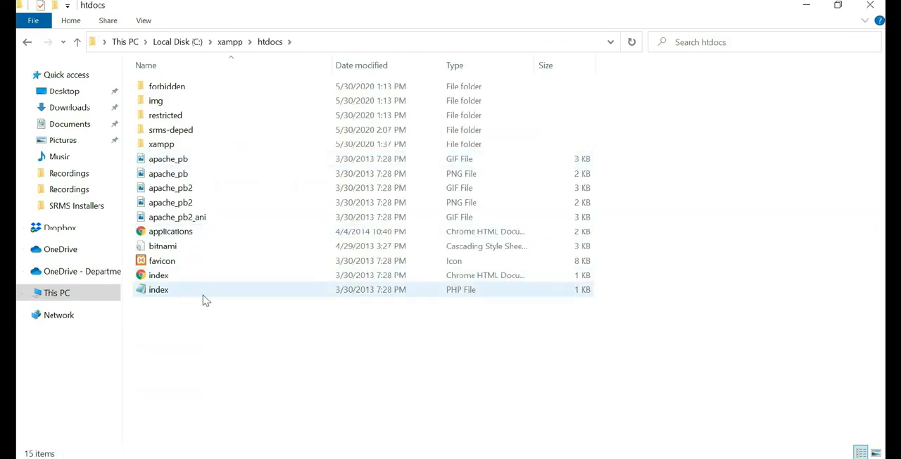
key(ctrl+v)
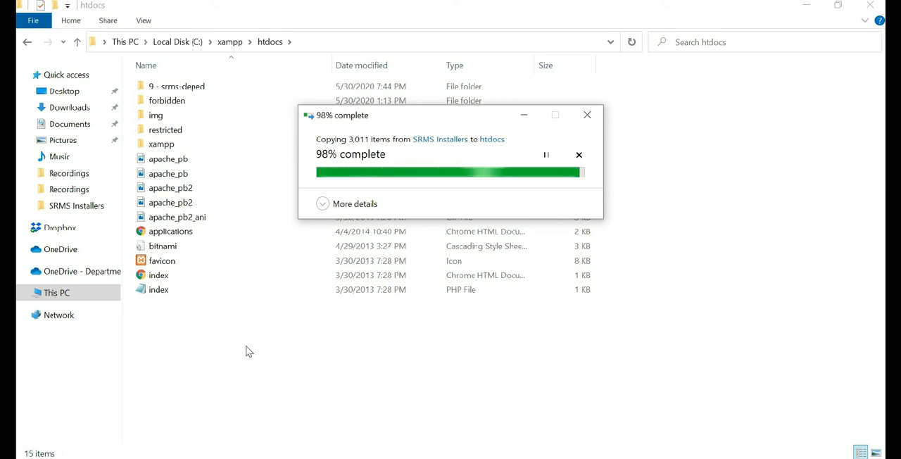
key(Return)
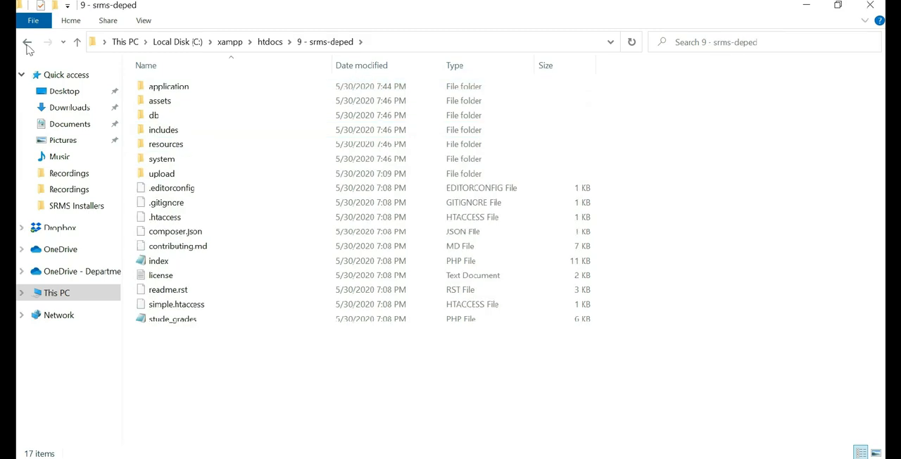
click(27, 41)
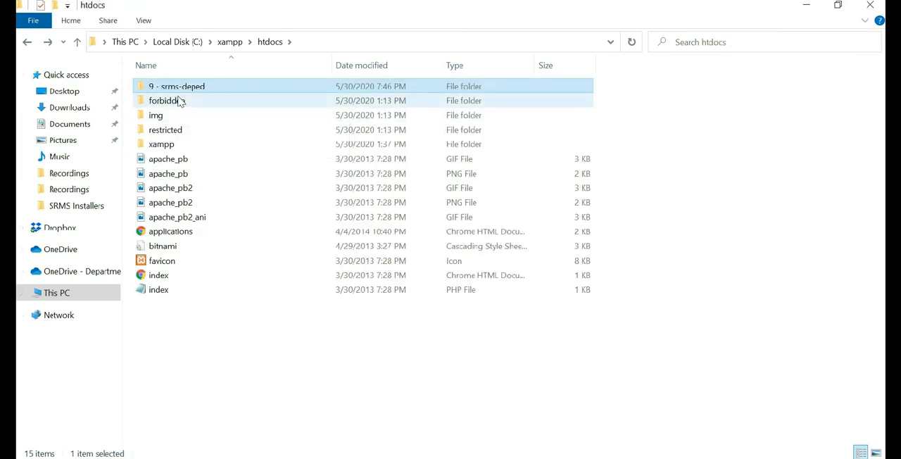
Step: Rename the copied 9 - srms-deped folder in htdocs as srms-deped
key(F2)
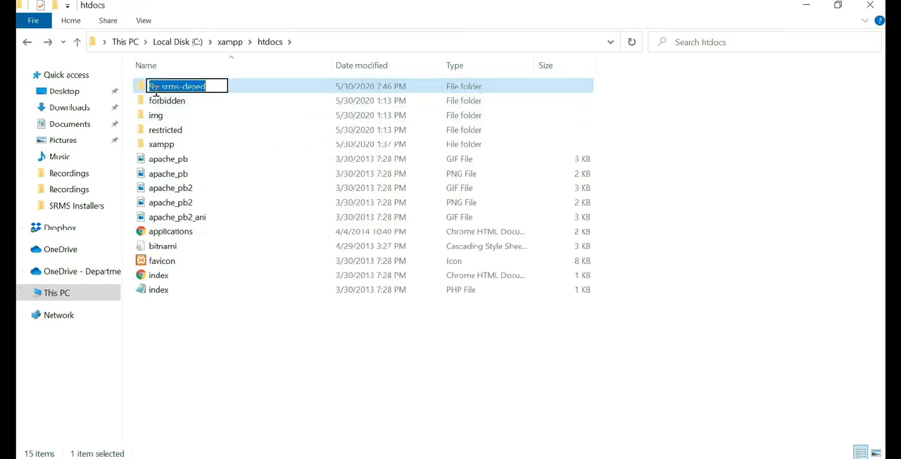
click(161, 86)
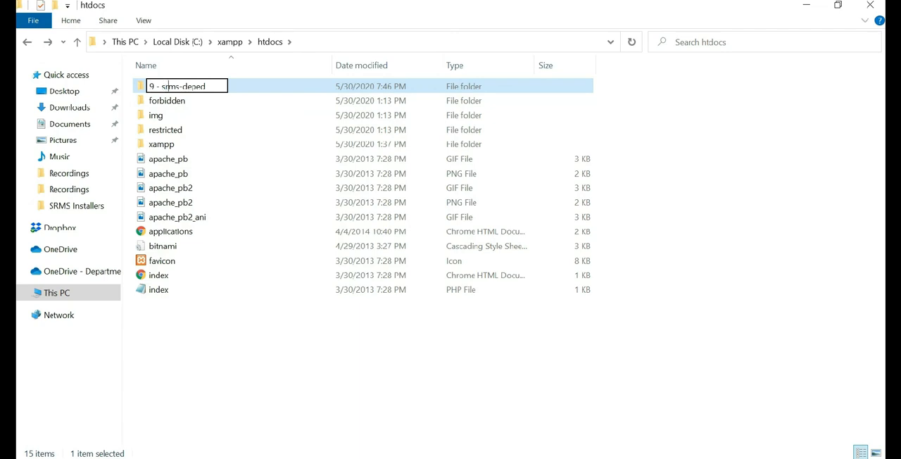
key(BackSpace)
key(BackSpace)
key(BackSpace)
key(BackSpace)
key(Return)
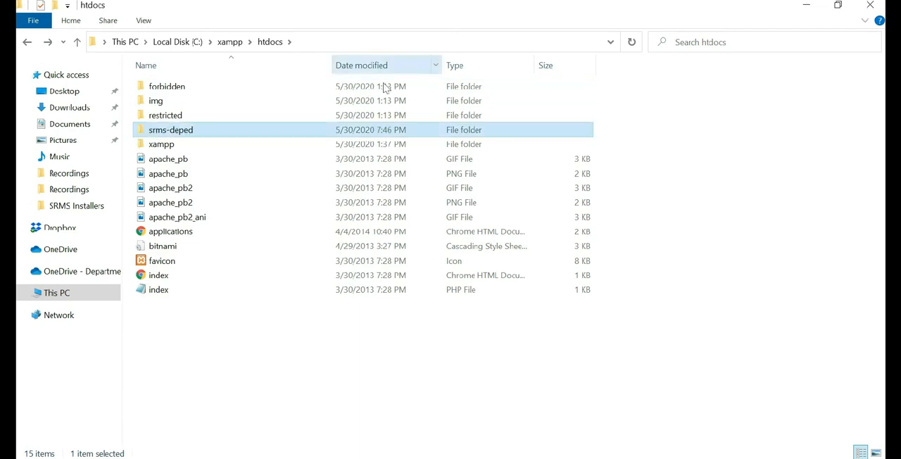
key(XF86AudioLowerVolume)
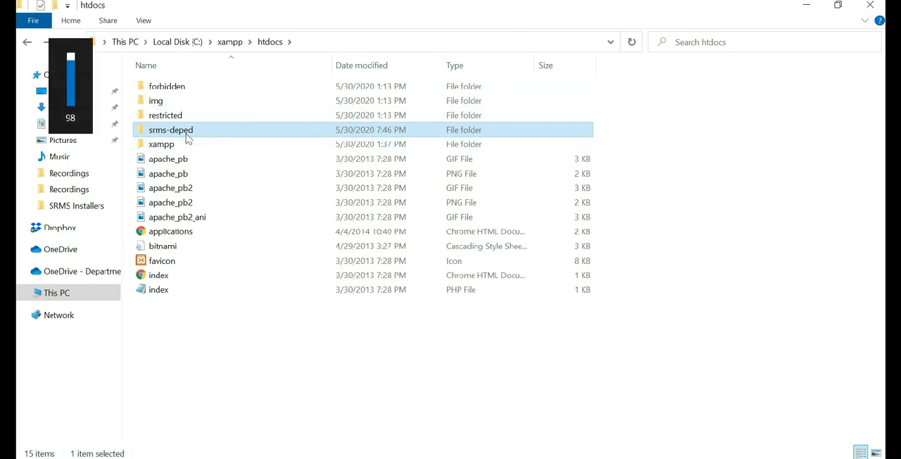
click(188, 138)
click(187, 161)
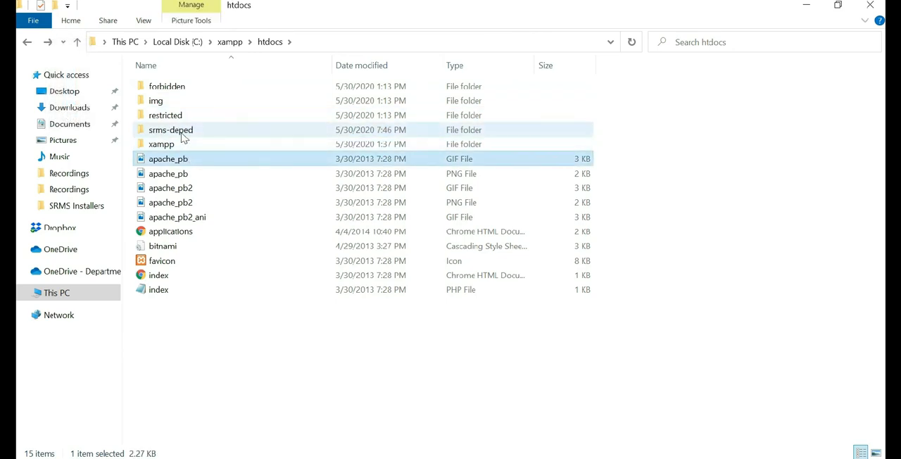
click(183, 134)
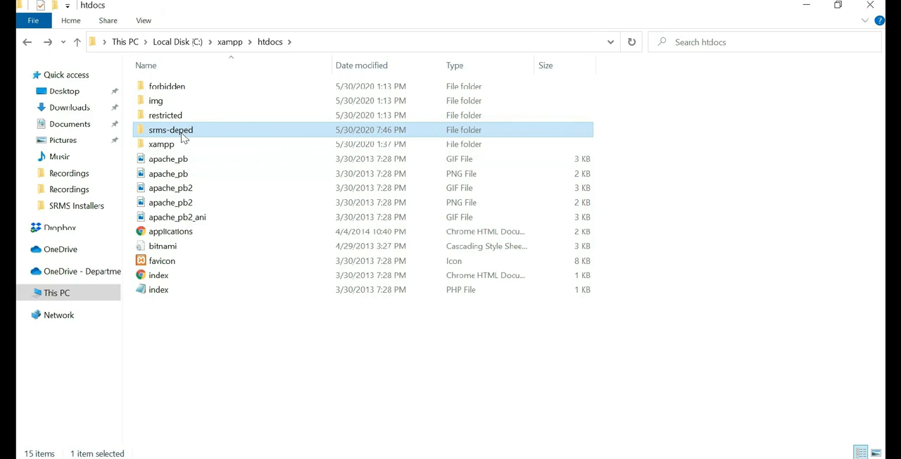
click(183, 138)
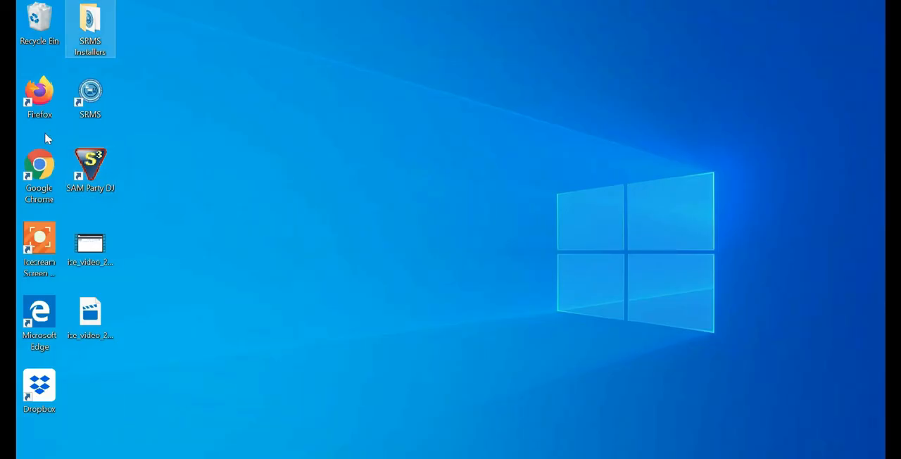
Step: Start Firefox from the desktop and open the local SRMS site at localhost/srms-deped
double_click(45, 96)
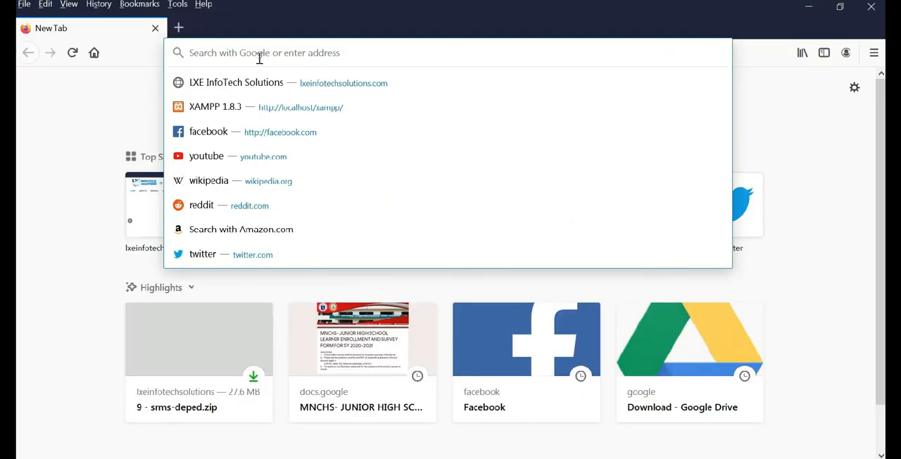
text(localhost/srms-deped)
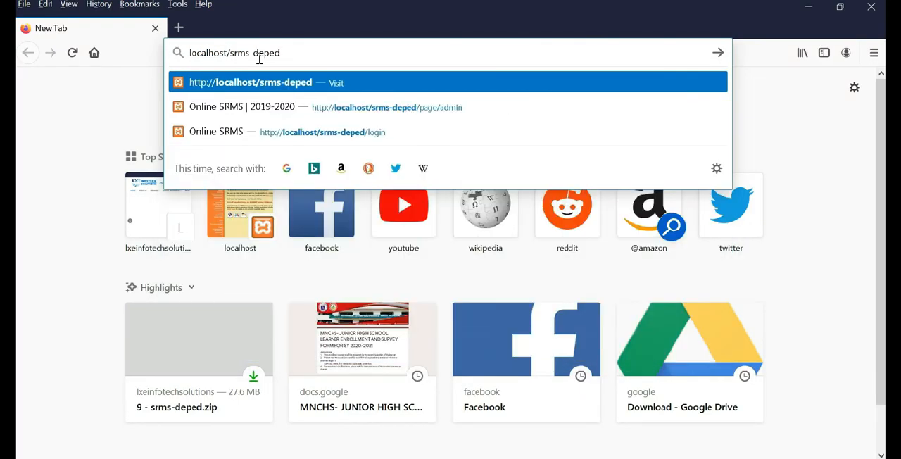
key(Return)
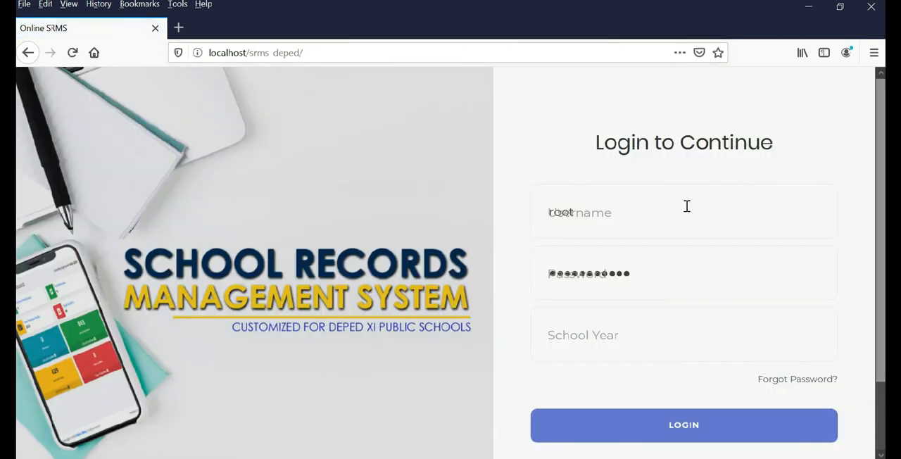
Step: Replace the prefilled login details with the admin account's username and password
click(668, 208)
double_click(656, 222)
text(chikob)
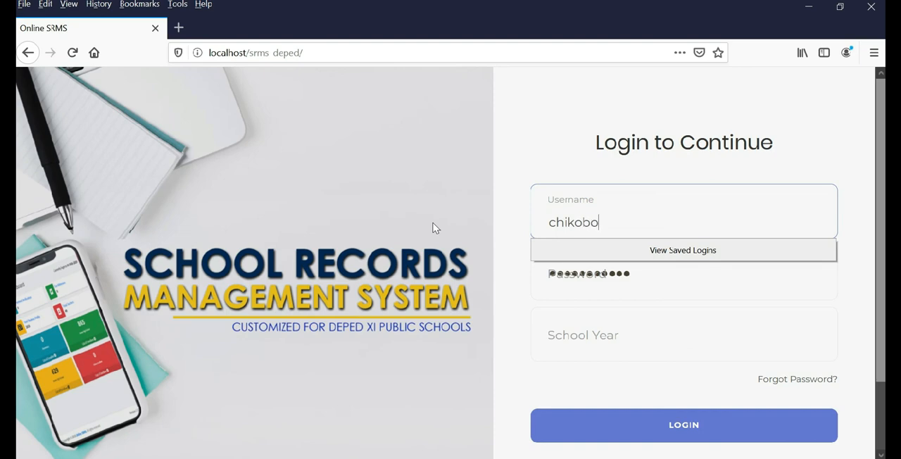
text(olero)
key(Tab)
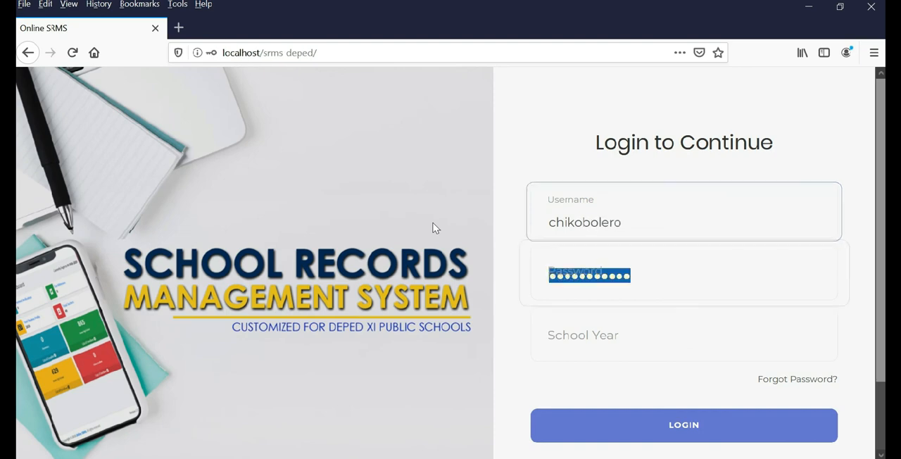
text(••••)
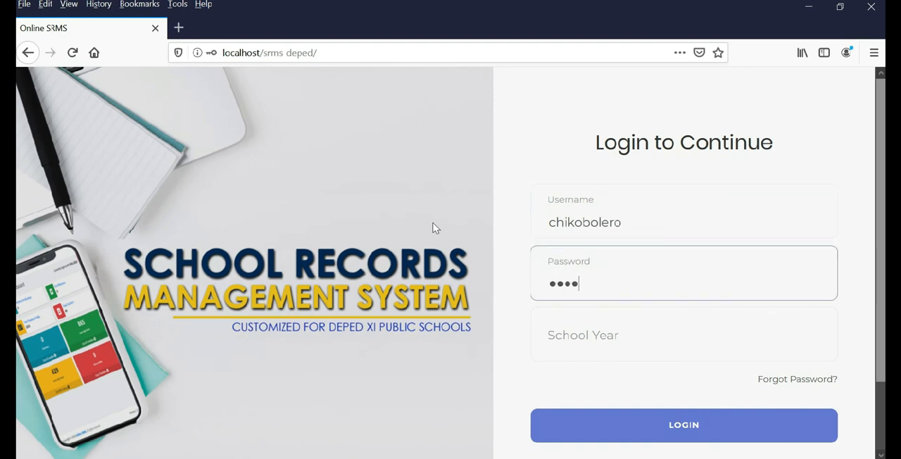
text(••••)
key(Tab)
Step: Set the school year to 2019-2020 and log in to the online SRMS
text(202)
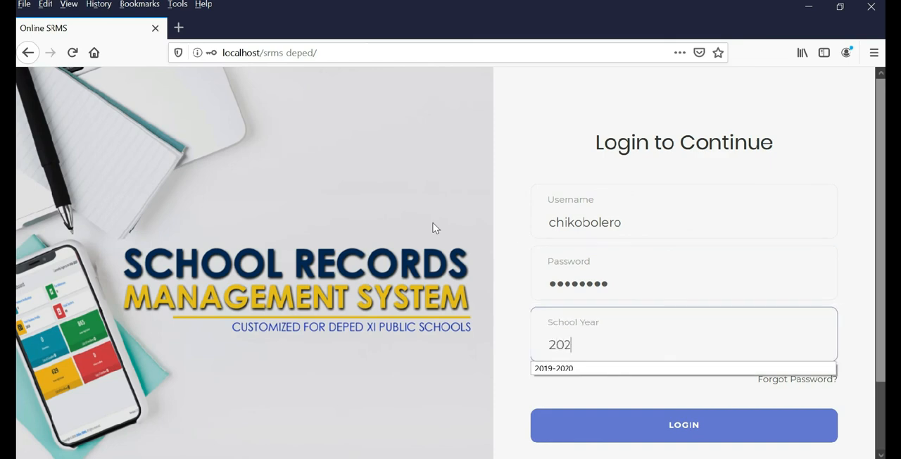
text(0)
key(Down)
key(Return)
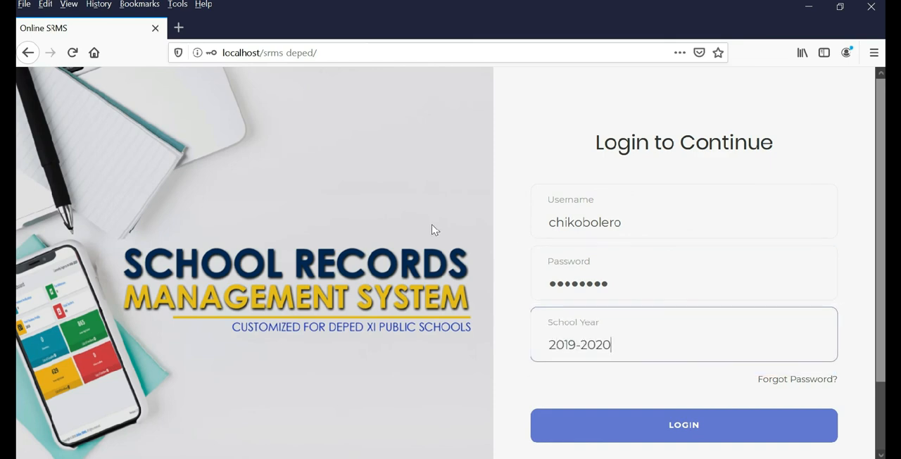
click(683, 426)
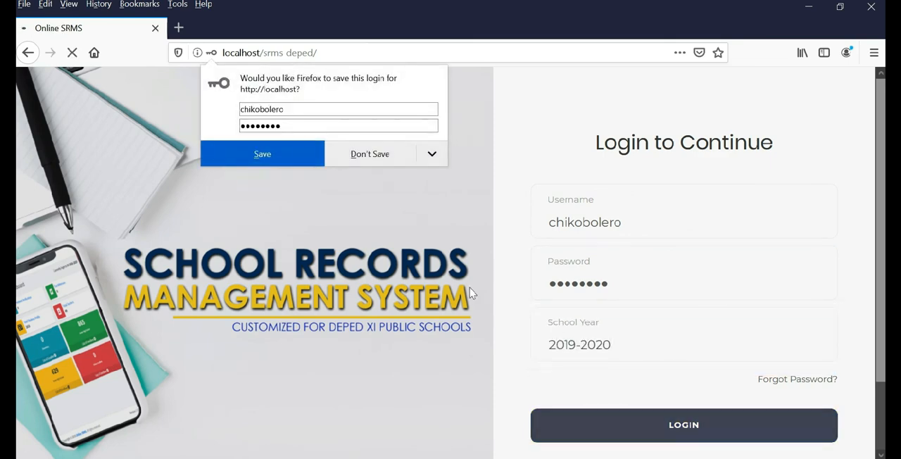